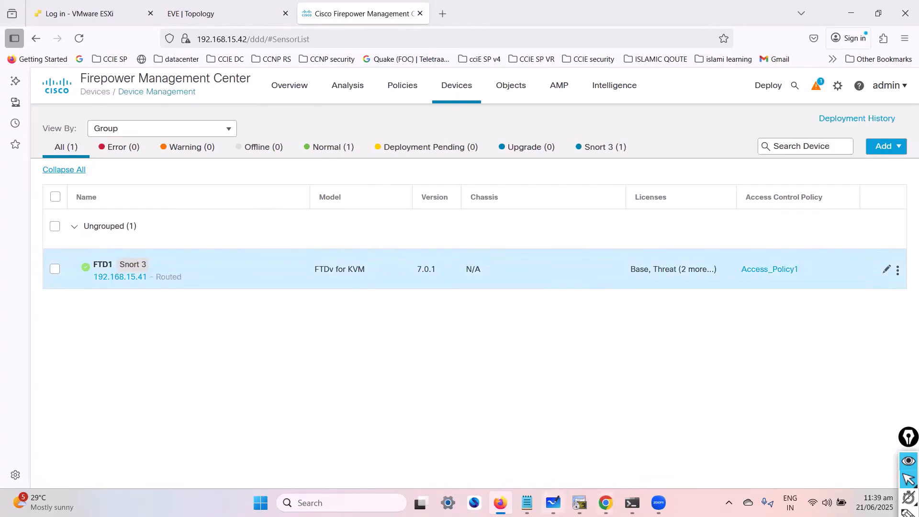
- Switch to Microsoft Whiteboard and delete the handwritten strokes around the firewall and the DMZ4 link in the topology diagram
{"action": "left_click", "coordinate": [552, 502]}
{"action": "left_click_drag", "start_coordinate": [337, 197], "coordinate": [363, 369]}
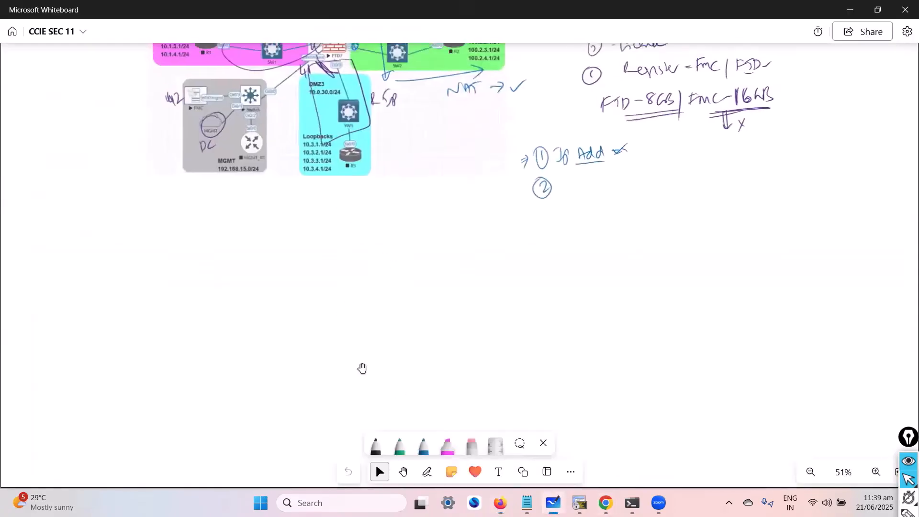
{"action": "left_click_drag", "start_coordinate": [329, 257], "coordinate": [276, 450]}
{"action": "scroll", "coordinate": [316, 345], "scroll_direction": "up", "scroll_amount": 3}
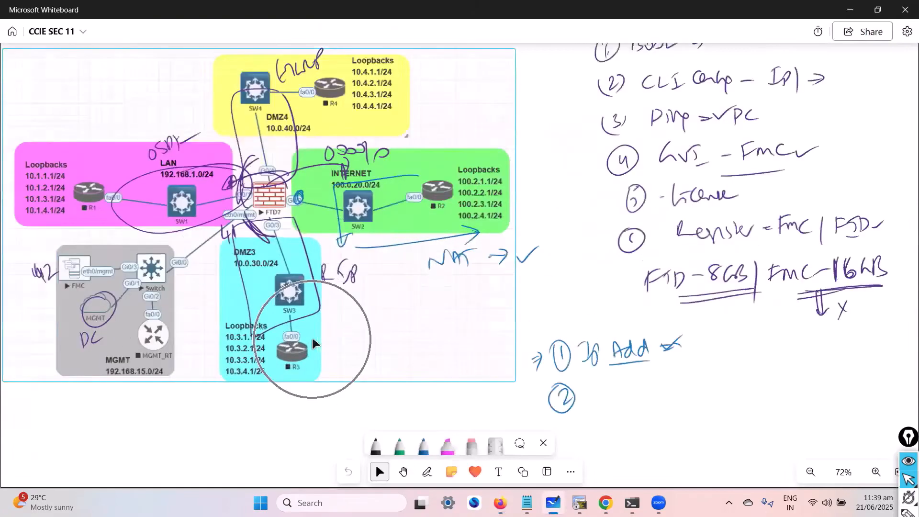
{"action": "left_click", "coordinate": [244, 189]}
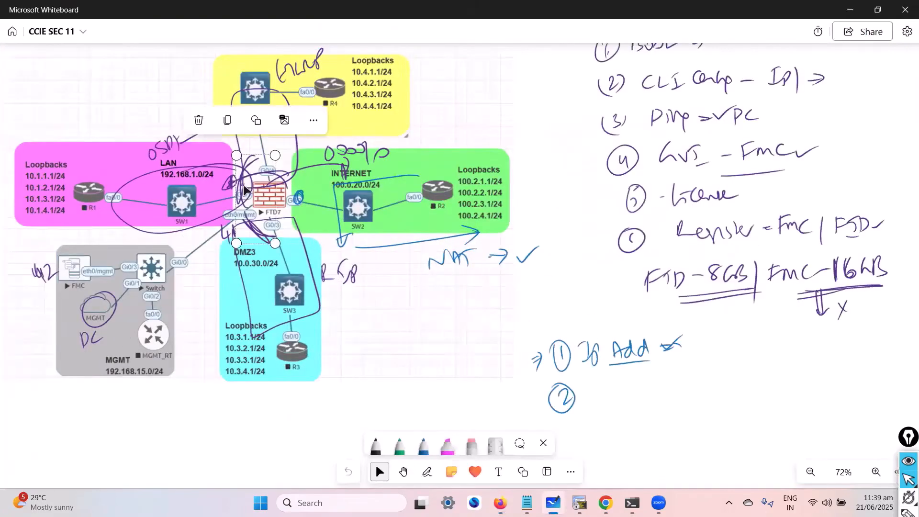
{"action": "key", "text": "Delete"}
{"action": "left_click", "coordinate": [240, 165]}
{"action": "key", "text": "Delete"}
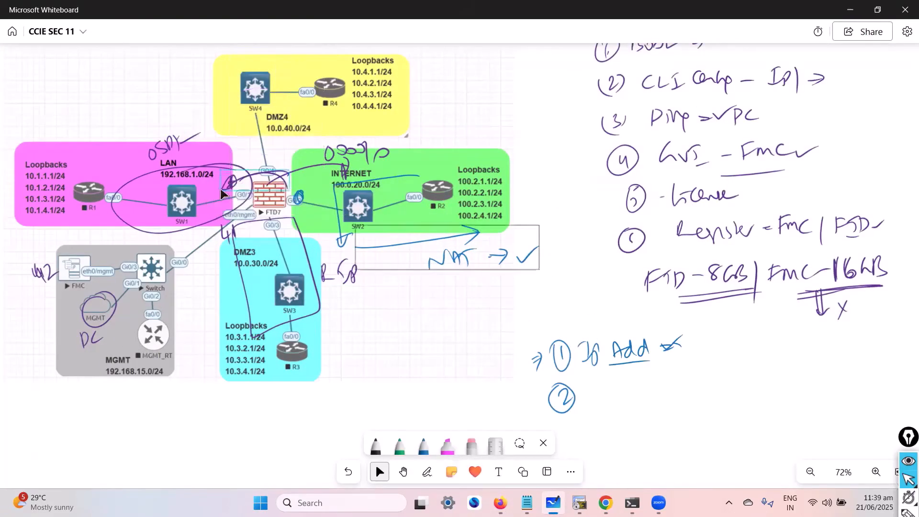
- Delete the remaining pen strokes over the LAN, the firewall, the Internet area and DMZ3 in the topology diagram
{"action": "left_click", "coordinate": [222, 172]}
{"action": "key", "text": "Delete"}
{"action": "left_click", "coordinate": [286, 180]}
{"action": "key", "text": "Delete"}
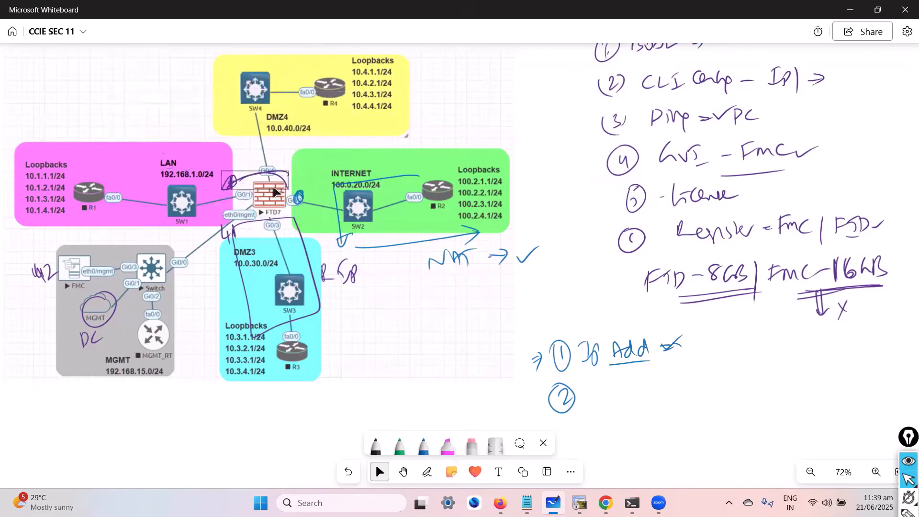
{"action": "left_click", "coordinate": [275, 186]}
{"action": "key", "text": "Delete"}
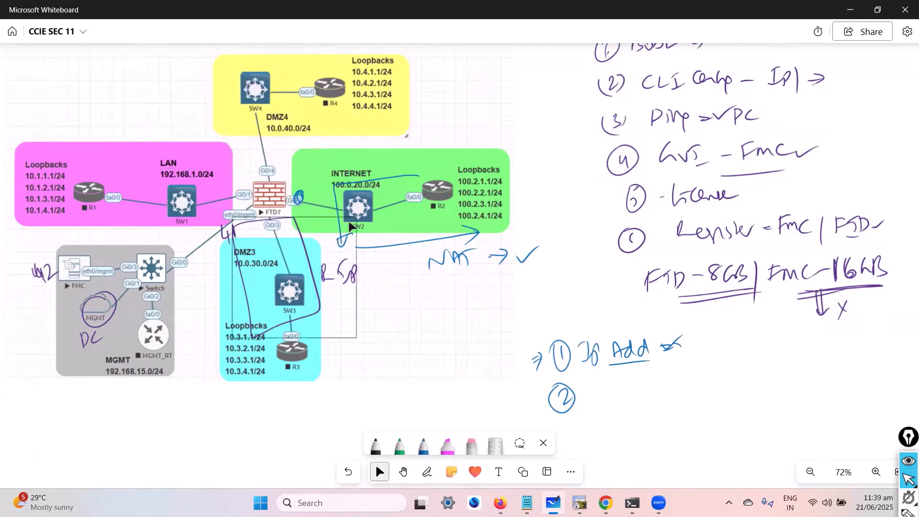
{"action": "key", "text": "Delete"}
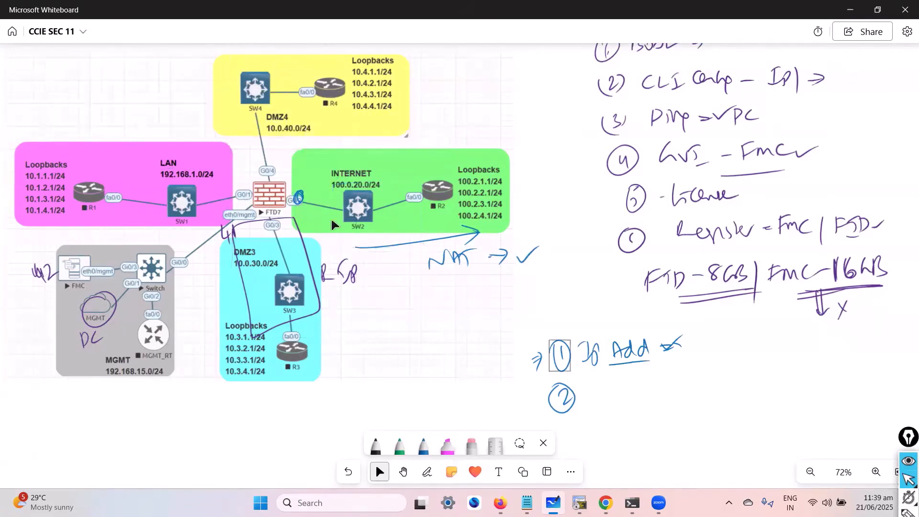
{"action": "left_click", "coordinate": [304, 239]}
{"action": "key", "text": "Delete"}
{"action": "left_click", "coordinate": [80, 324]}
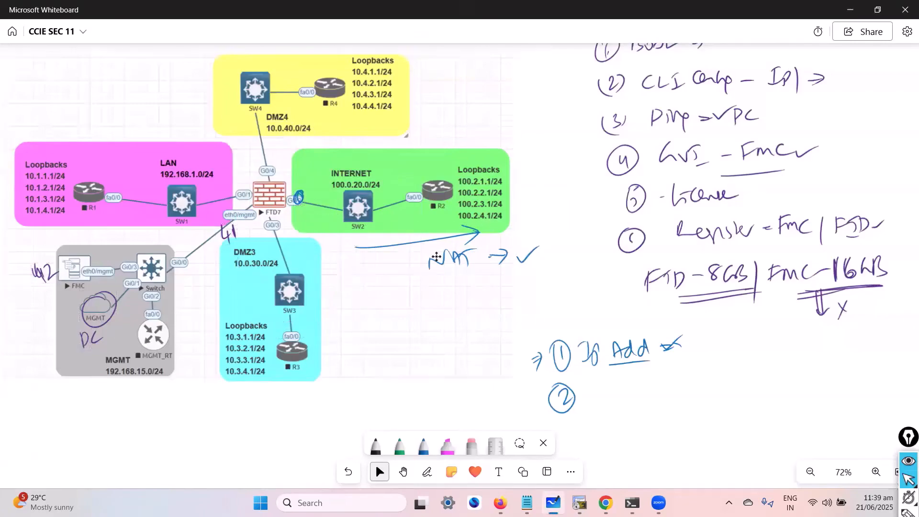
{"action": "key", "text": "Delete"}
{"action": "key", "text": "ctrl+z"}
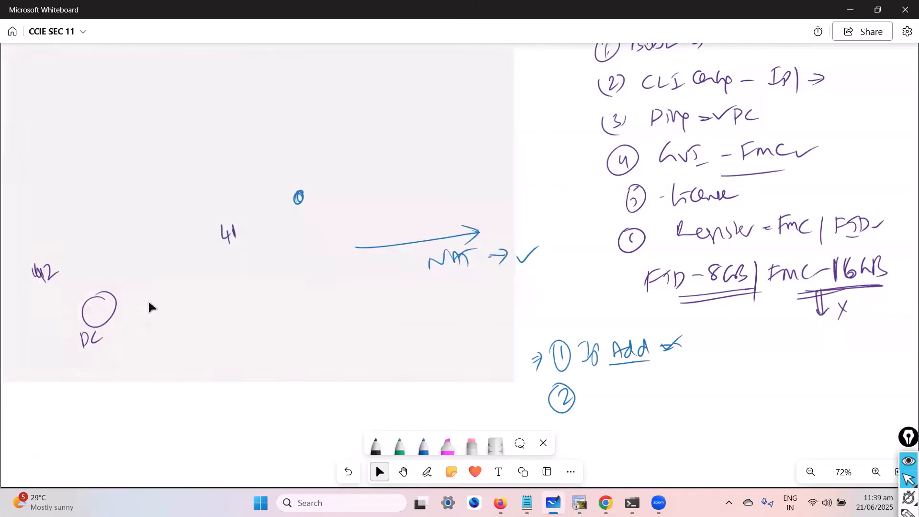
- Switch to Firepower Management Center in the browser and open the interface settings of device FTD1
{"action": "key", "text": "alt+Tab"}
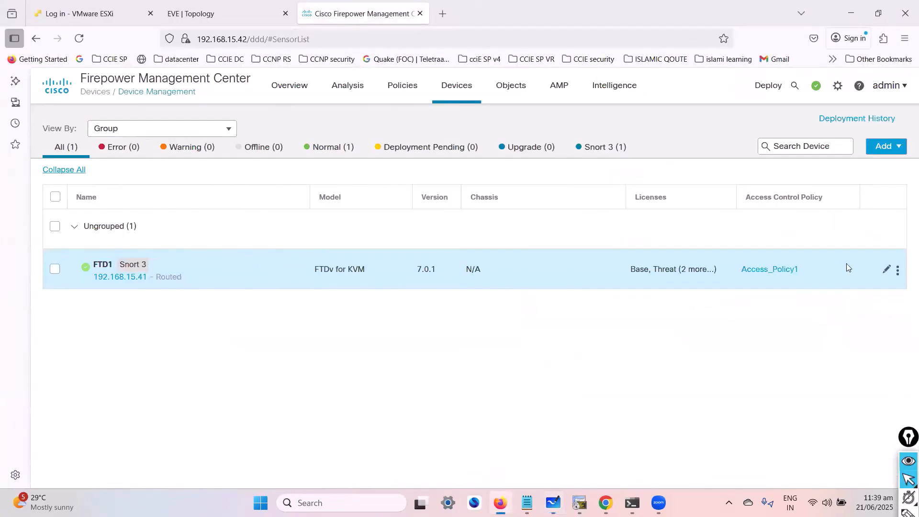
{"action": "left_click", "coordinate": [887, 268]}
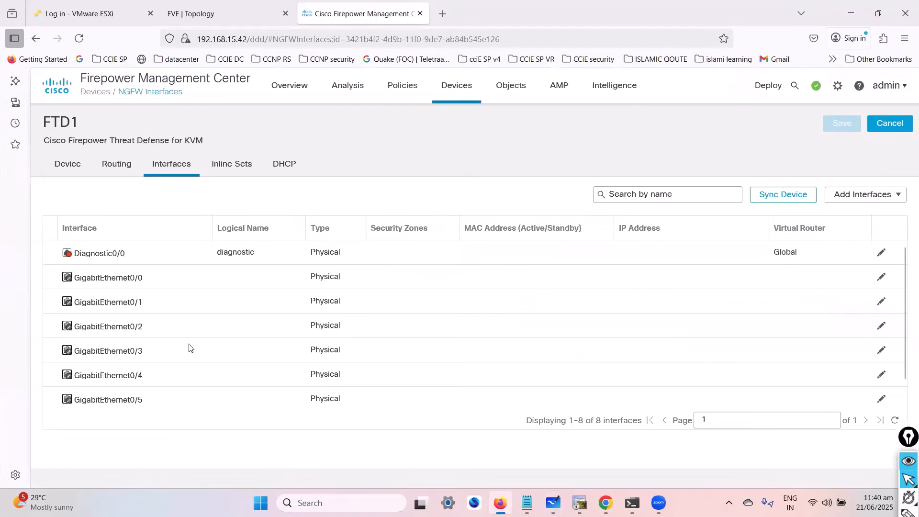
{"action": "left_click", "coordinate": [115, 171]}
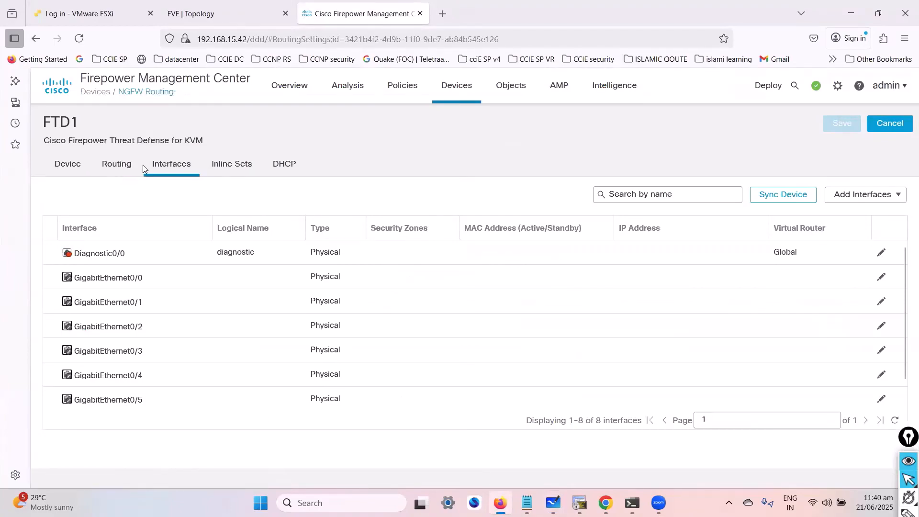
{"action": "left_click", "coordinate": [171, 175]}
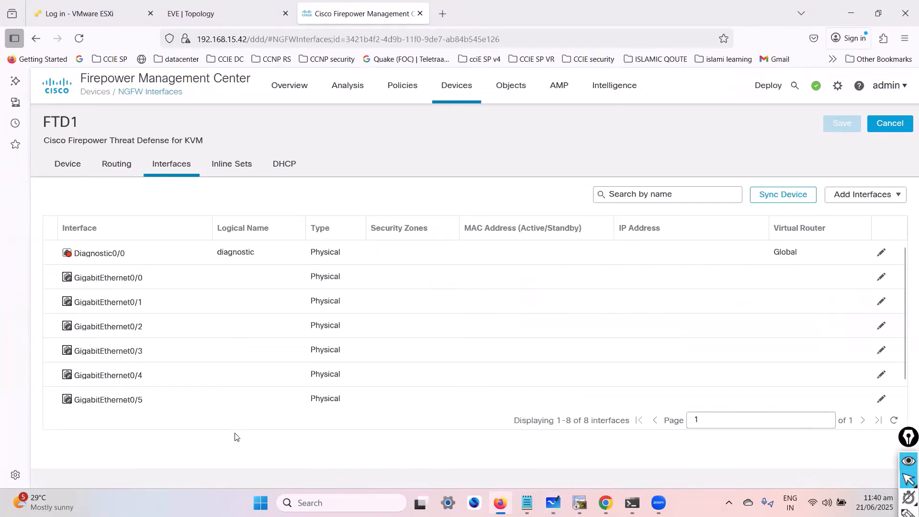
{"action": "key", "text": "alt+Tab"}
{"action": "key", "text": "alt+Tab"}
- Edit GigabitEthernet0/1, name it lan-int, enable it and enter lan-int as its description
{"action": "left_click", "coordinate": [882, 303]}
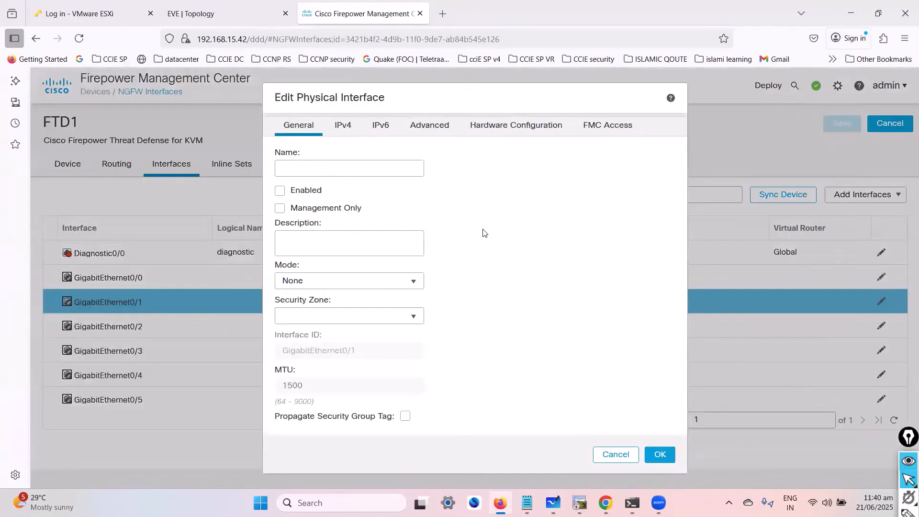
{"action": "left_click", "coordinate": [326, 176]}
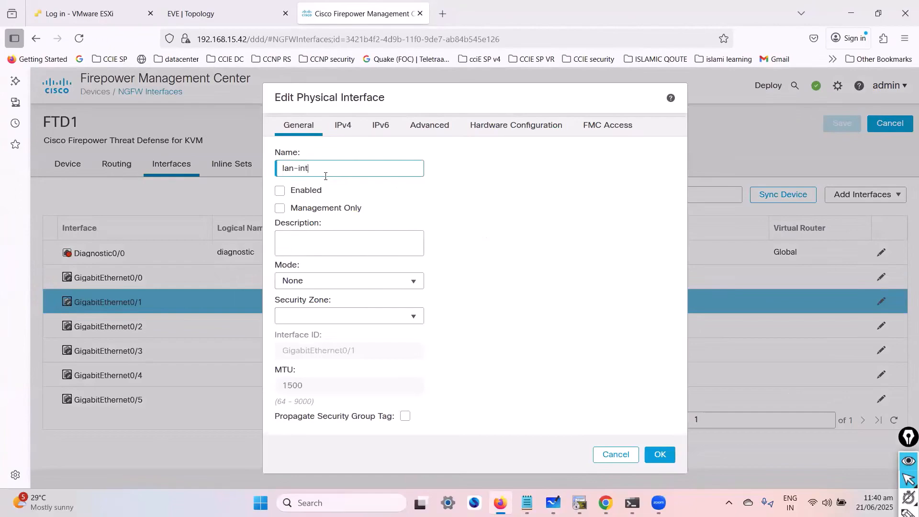
{"action": "triple_click", "coordinate": [326, 176]}
{"action": "key", "text": "ctrl+c"}
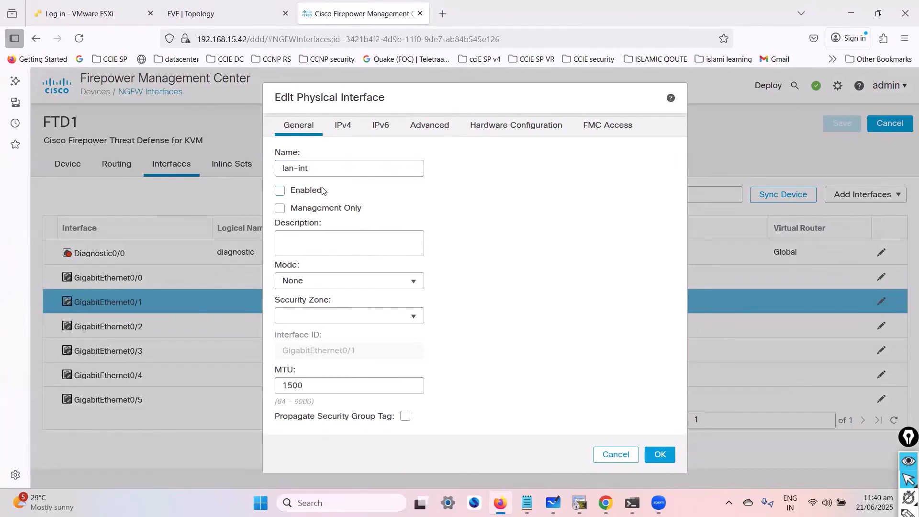
{"action": "left_click", "coordinate": [311, 194]}
{"action": "key", "text": "ctrl+v"}
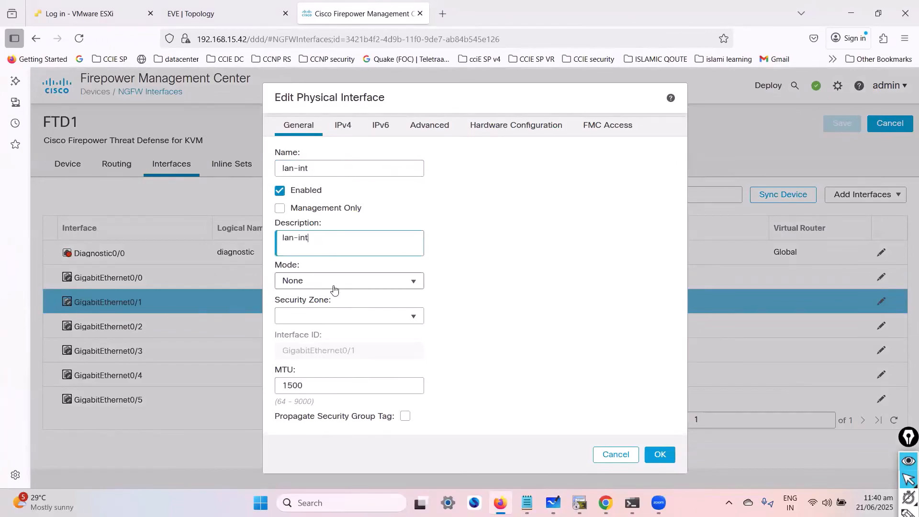
- Assign the LAN_ZONE1 security zone to GigabitEthernet0/1, leaving its mode at None
{"action": "left_click", "coordinate": [335, 284]}
{"action": "left_click", "coordinate": [335, 285]}
{"action": "left_click", "coordinate": [338, 318]}
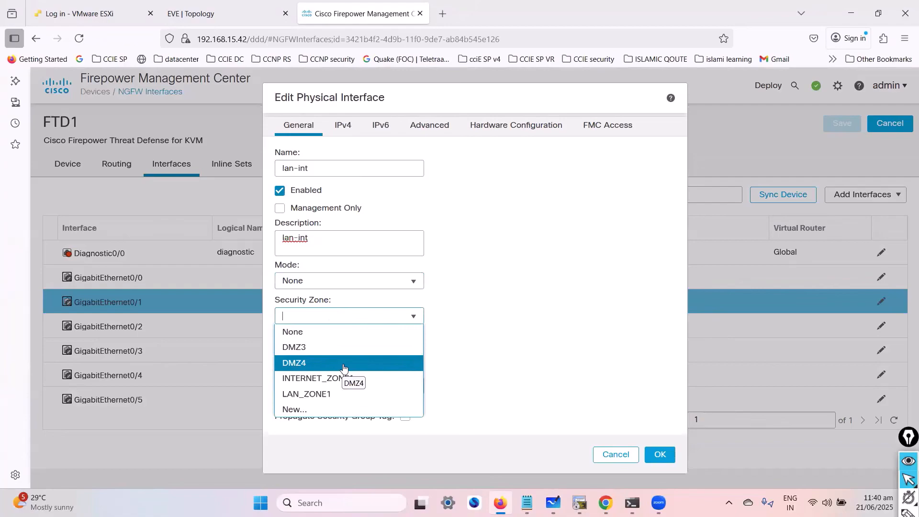
{"action": "left_click", "coordinate": [324, 392]}
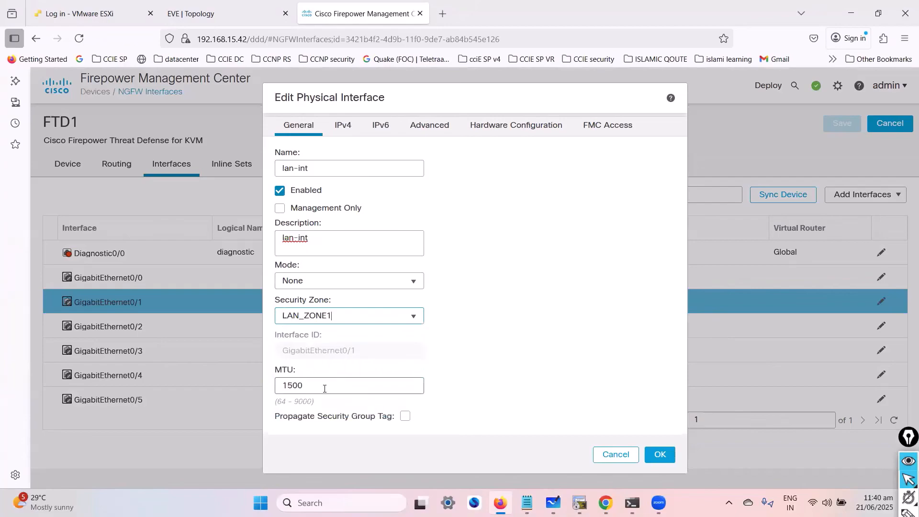
{"action": "left_click", "coordinate": [385, 319]}
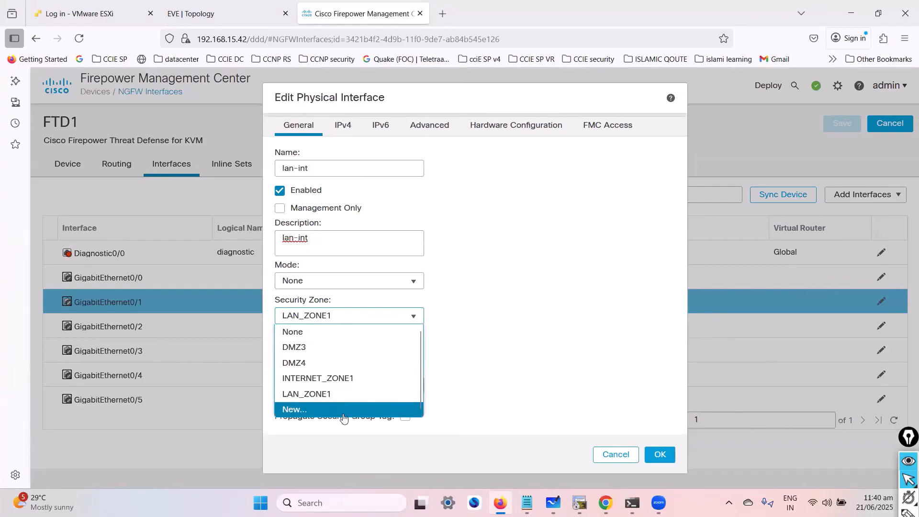
{"action": "left_click", "coordinate": [479, 319]}
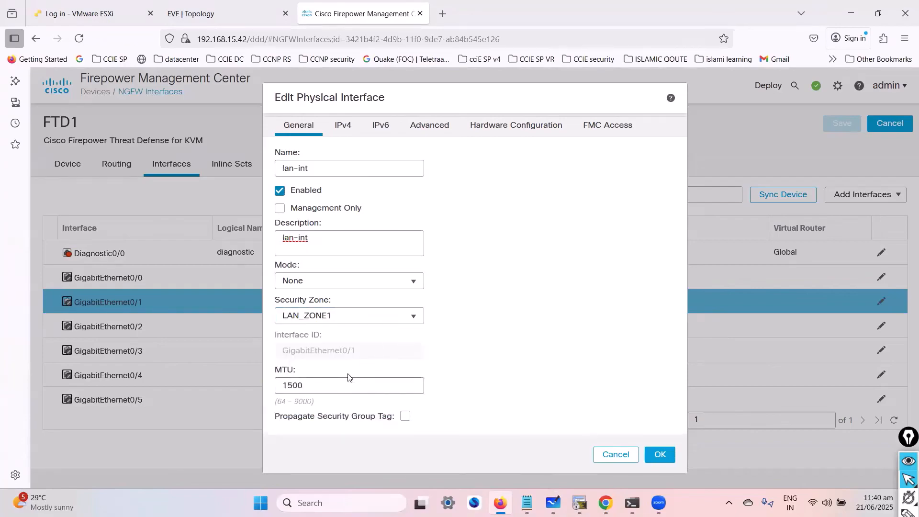
- Give GigabitEthernet0/1 the static IPv4 address 192.168.1.10/24 and confirm the interface settings
{"action": "left_click", "coordinate": [341, 126]}
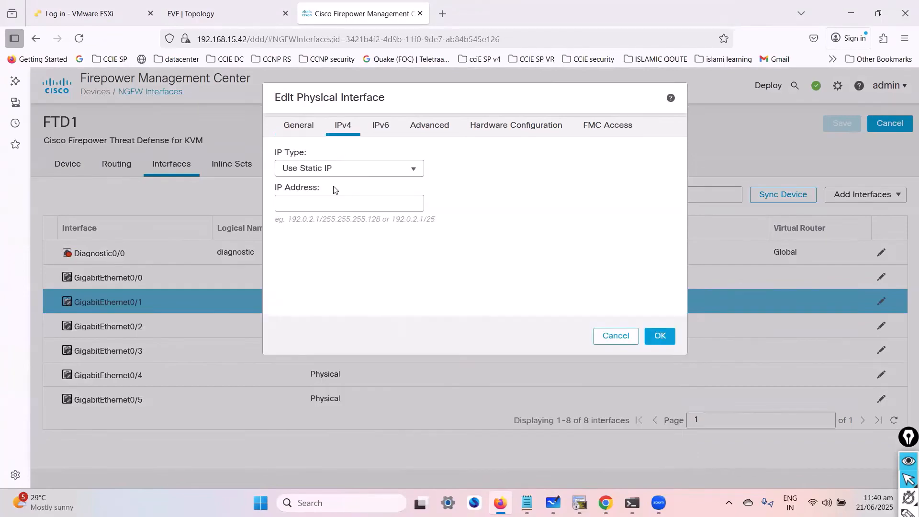
{"action": "left_click", "coordinate": [316, 201]}
{"action": "left_click", "coordinate": [309, 126]}
{"action": "left_click", "coordinate": [343, 129]}
{"action": "left_click", "coordinate": [329, 198]}
{"action": "type", "text": "192.168.1.10/24"}
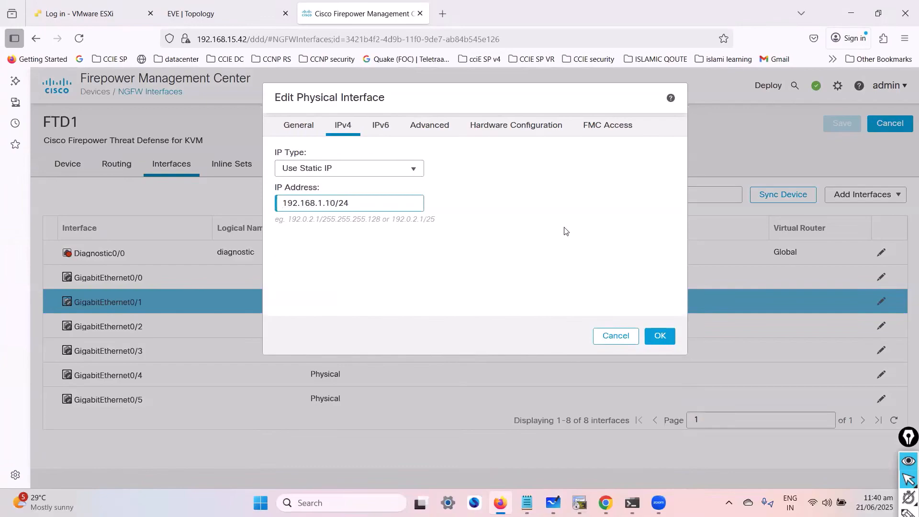
{"action": "left_click", "coordinate": [566, 231]}
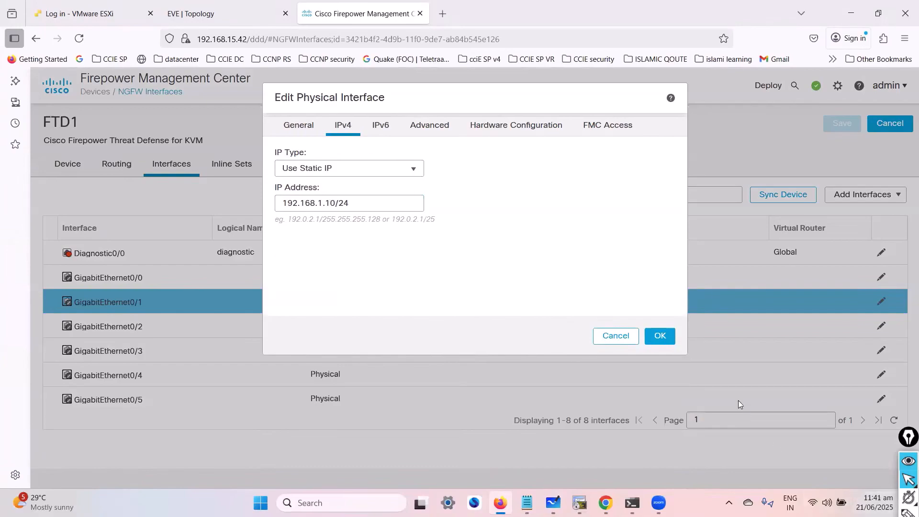
{"action": "left_click", "coordinate": [661, 336]}
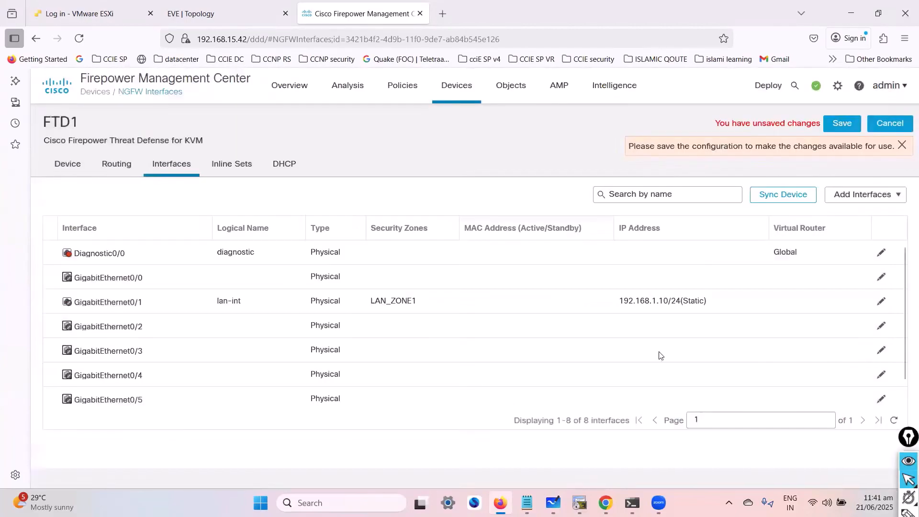
- Edit GigabitEthernet0/2, name it internet-int, enable it and enter internet-int as its description
{"action": "left_click", "coordinate": [881, 326]}
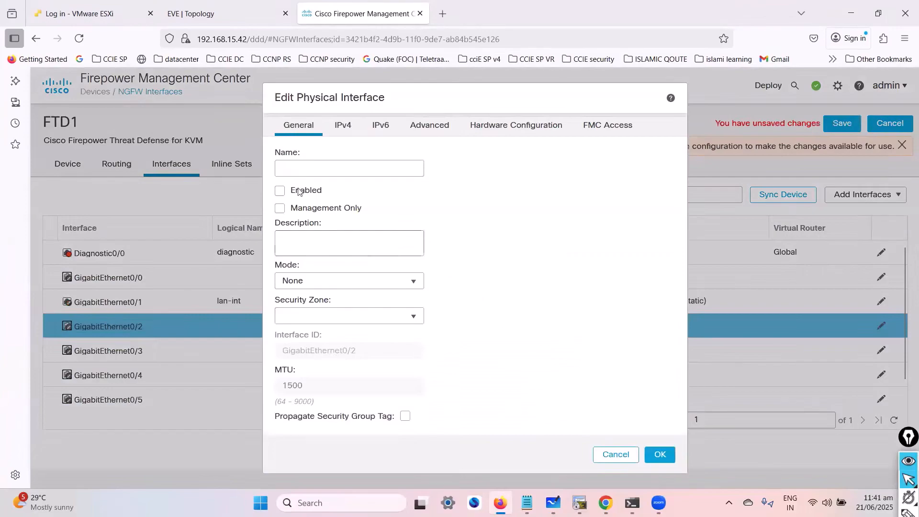
{"action": "left_click", "coordinate": [296, 167]}
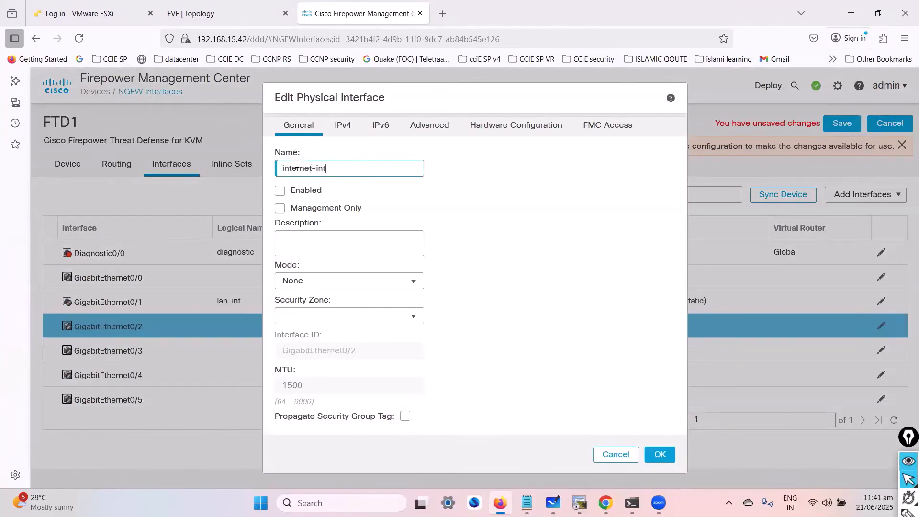
{"action": "key", "text": "Tab"}
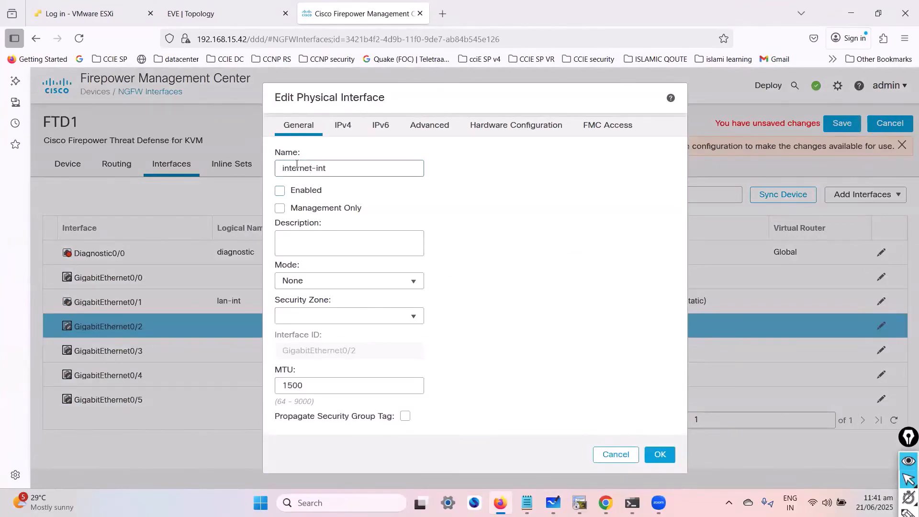
{"action": "left_click", "coordinate": [310, 196]}
{"action": "left_click", "coordinate": [322, 238]}
{"action": "triple_click", "coordinate": [325, 169]}
{"action": "key", "text": "ctrl+c"}
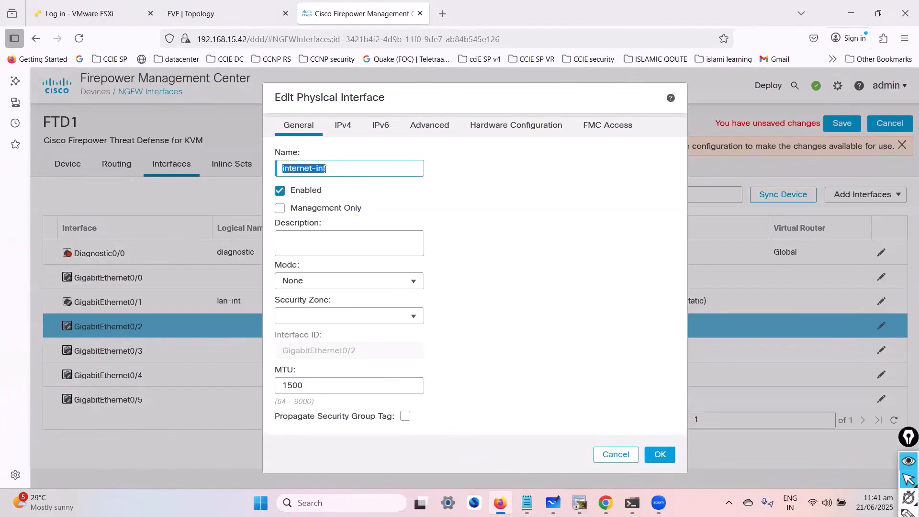
{"action": "left_click", "coordinate": [322, 244]}
{"action": "key", "text": "ctrl+v"}
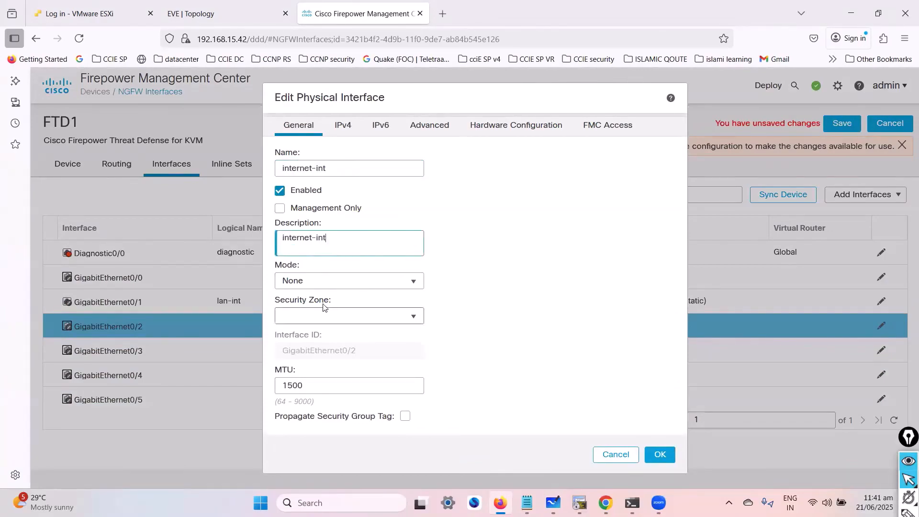
- Create a new security zone named INTERNET1 and assign it to GigabitEthernet0/2, leaving the mode at None
{"action": "left_click", "coordinate": [311, 282]}
{"action": "left_click", "coordinate": [311, 312]}
{"action": "left_click", "coordinate": [310, 322]}
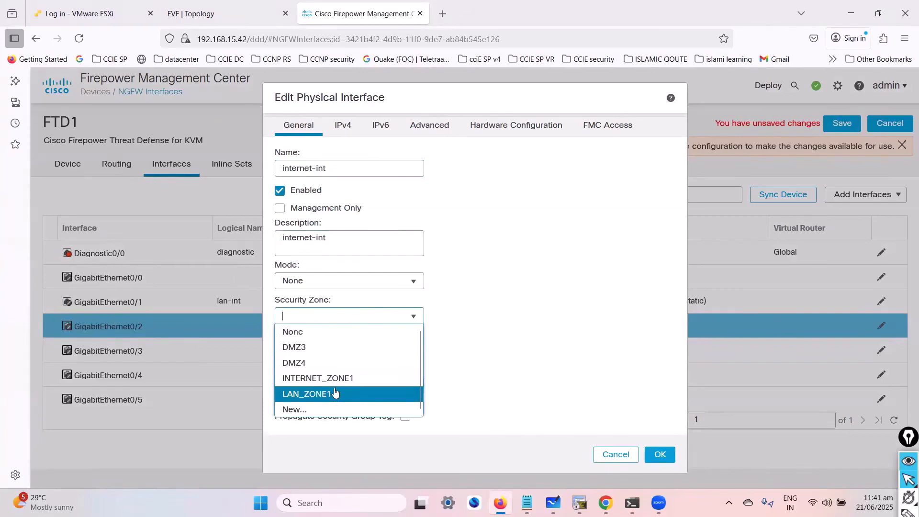
{"action": "left_click", "coordinate": [339, 362]}
{"action": "left_click", "coordinate": [334, 316]}
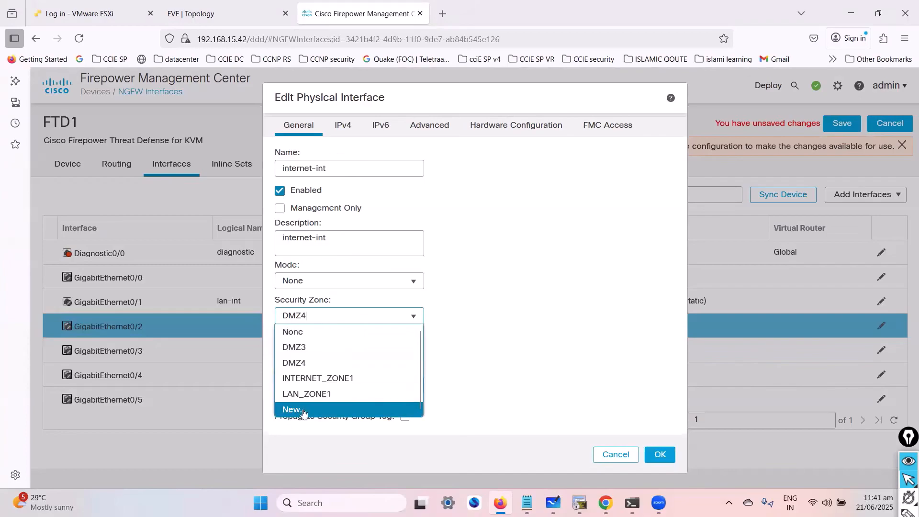
{"action": "left_click", "coordinate": [304, 410]}
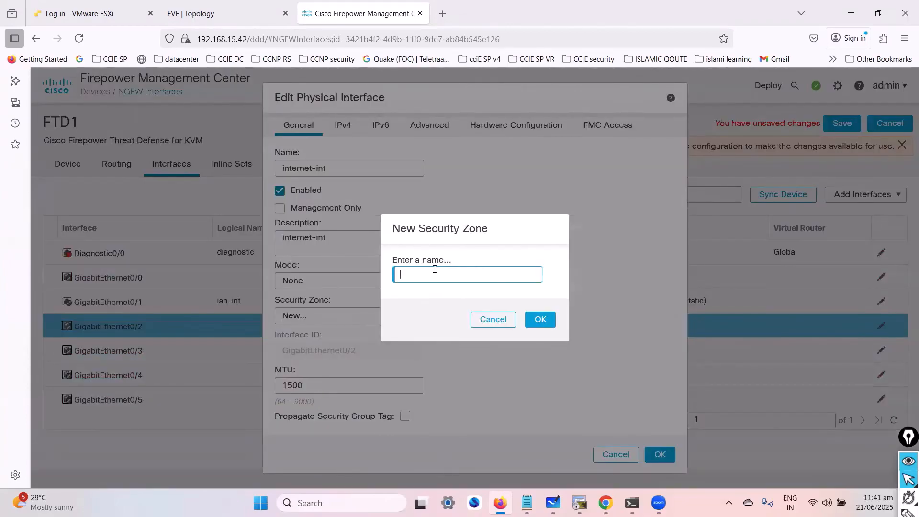
{"action": "type", "text": "INTERNET1"}
{"action": "left_click", "coordinate": [548, 323]}
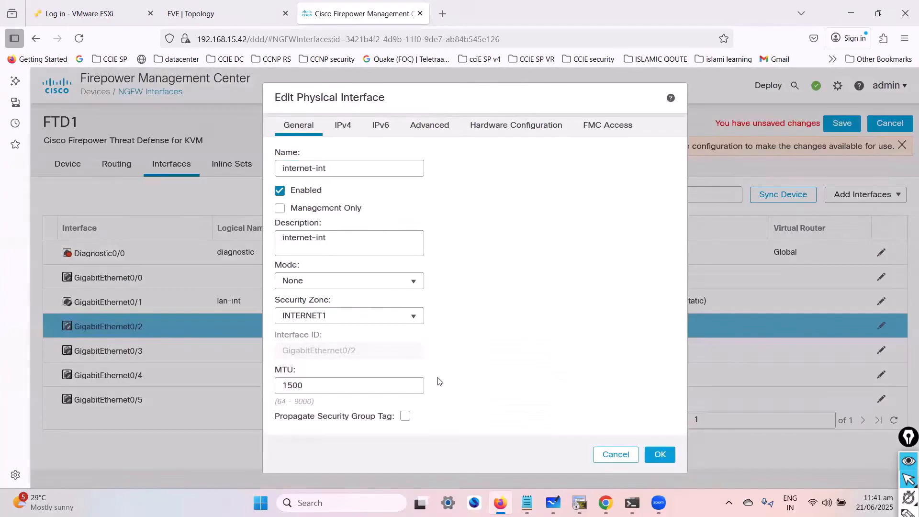
{"action": "left_click", "coordinate": [344, 319]}
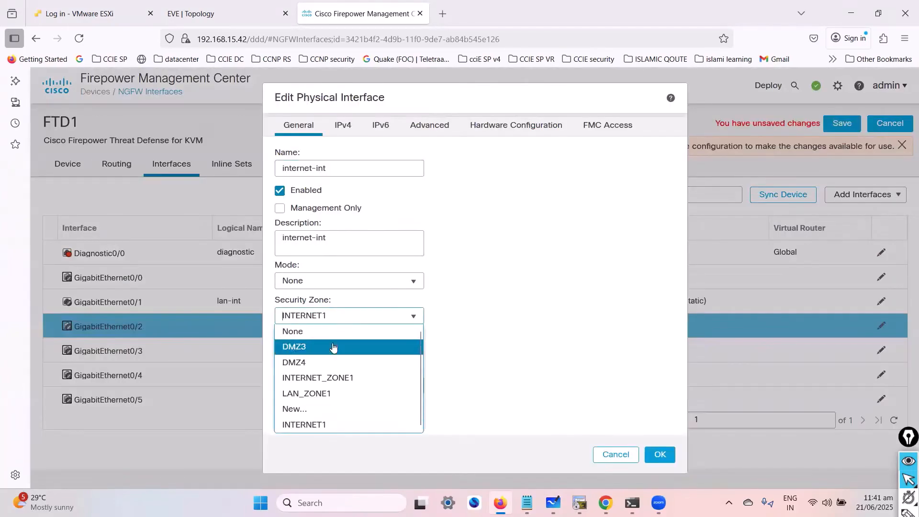
{"action": "left_click", "coordinate": [444, 309]}
{"action": "left_click", "coordinate": [329, 325]}
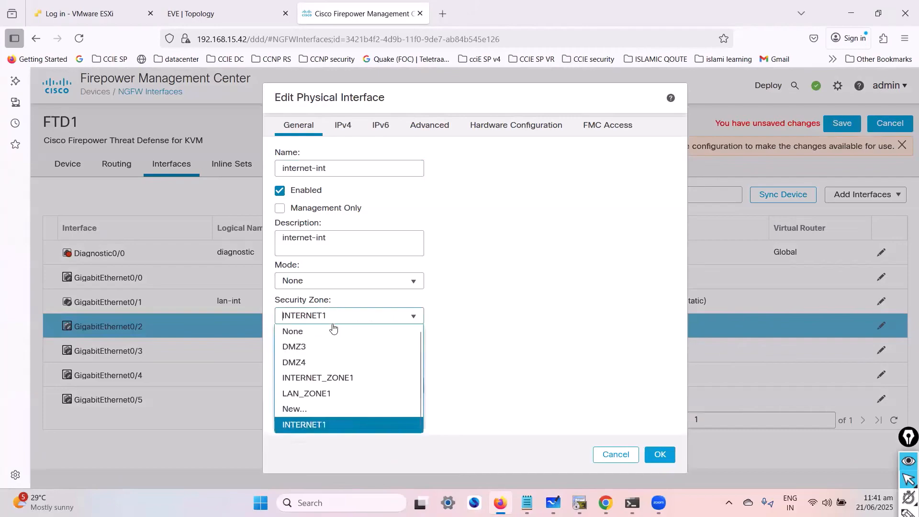
{"action": "left_click", "coordinate": [340, 317]}
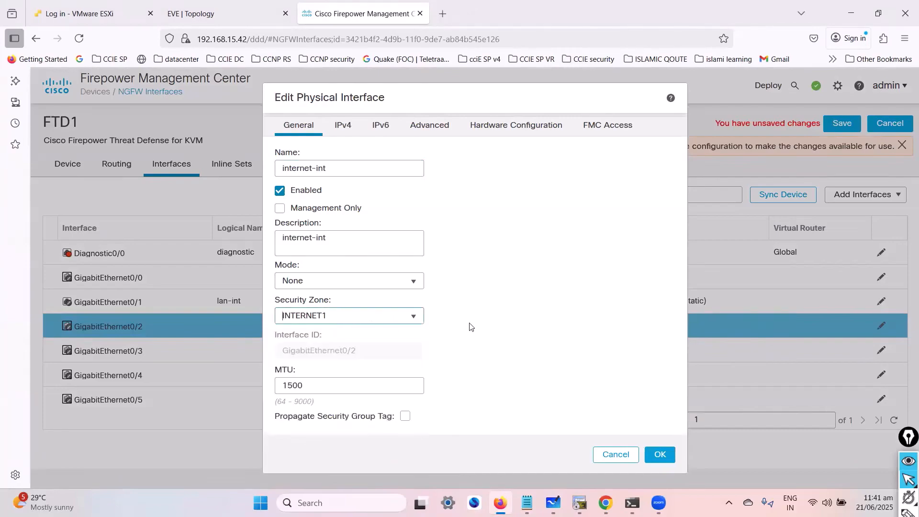
- Give GigabitEthernet0/2 the static IPv4 address 100.0.20.10/24 and confirm the interface settings
{"action": "left_click", "coordinate": [381, 128]}
{"action": "left_click", "coordinate": [343, 126]}
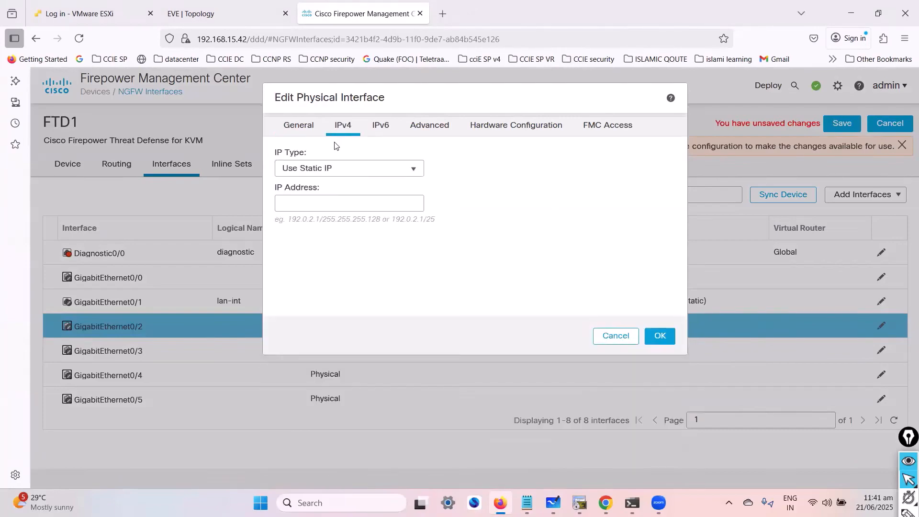
{"action": "left_click", "coordinate": [324, 202]}
{"action": "type", "text": "100.0.20.10"}
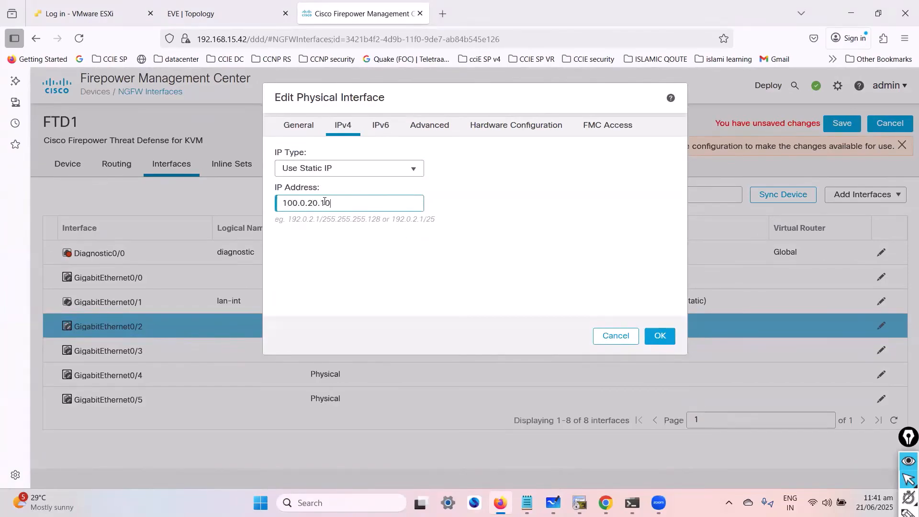
{"action": "type", "text": "/24"}
{"action": "key", "text": "ctrl+a"}
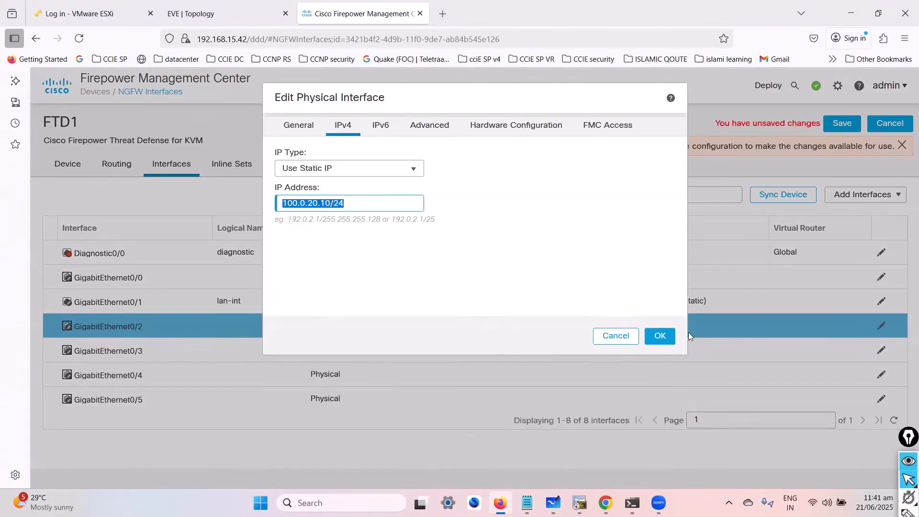
{"action": "left_click", "coordinate": [661, 336]}
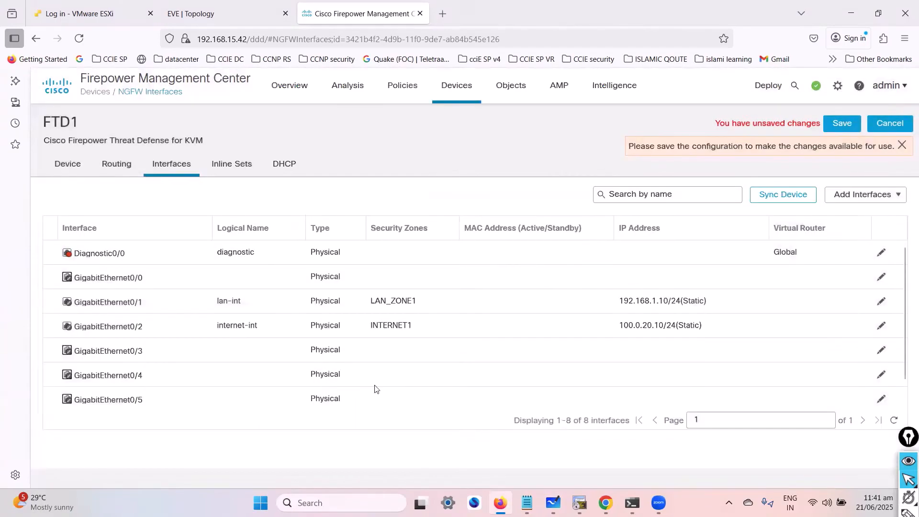
- Edit GigabitEthernet0/3, name it dmz3-int, enable it and enter dmz3-int as its description
{"action": "left_click", "coordinate": [881, 350]}
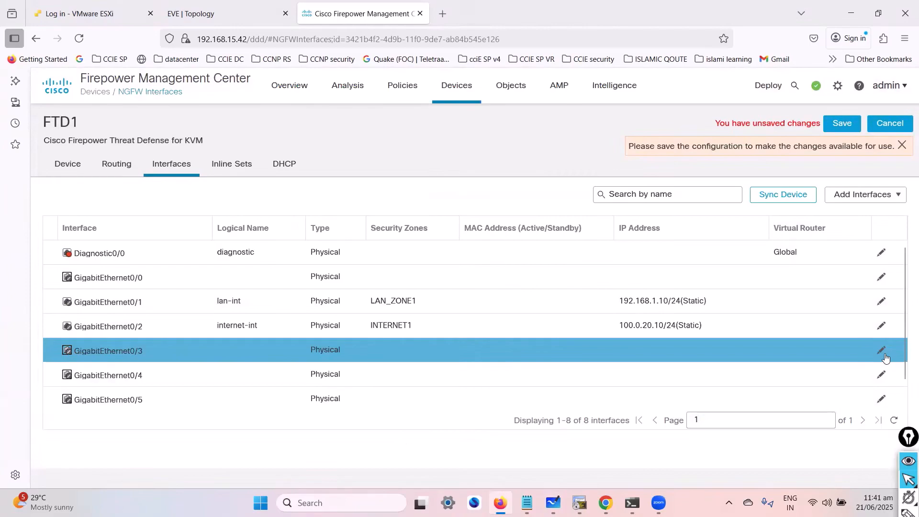
{"action": "left_click", "coordinate": [882, 353]}
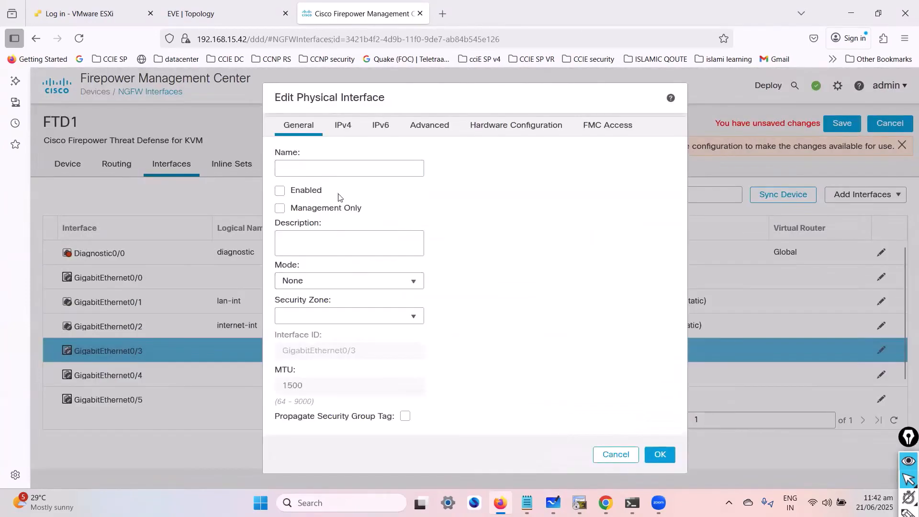
{"action": "left_click", "coordinate": [337, 171]}
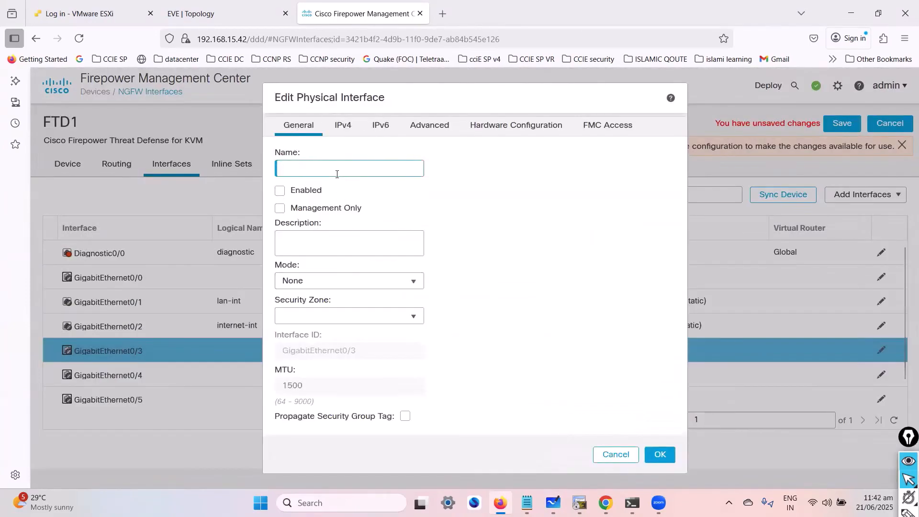
{"action": "type", "text": "dmz3-int"}
{"action": "left_click", "coordinate": [280, 191]}
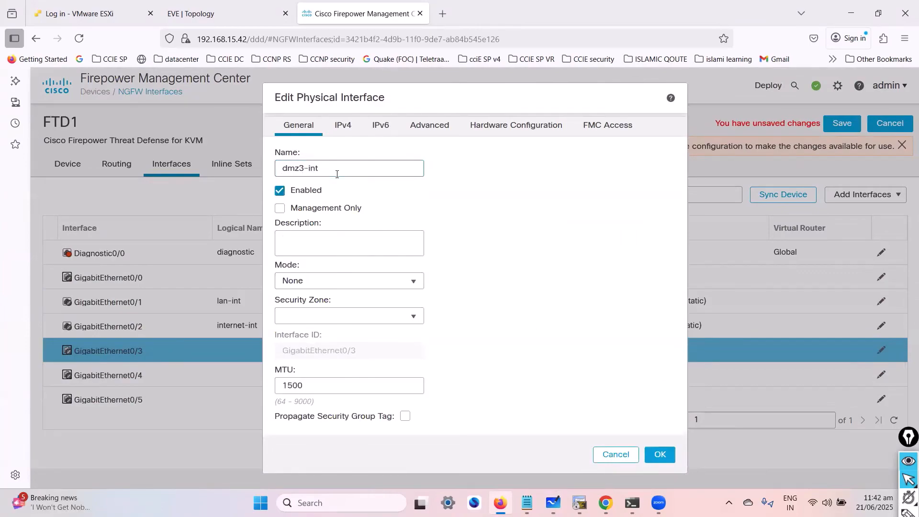
{"action": "left_click", "coordinate": [343, 244]}
{"action": "triple_click", "coordinate": [312, 169]}
{"action": "key", "text": "ctrl+c"}
{"action": "left_click", "coordinate": [309, 240]}
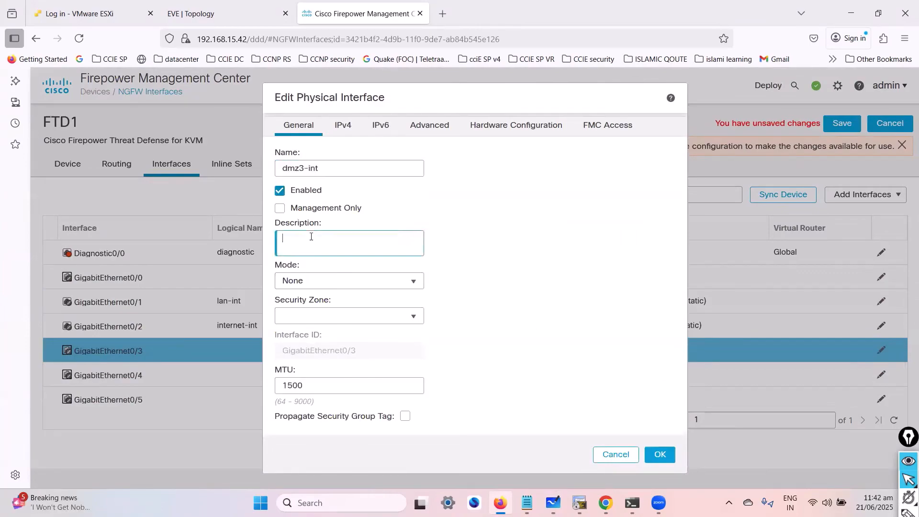
{"action": "key", "text": "ctrl+v"}
- Assign the DMZ3 security zone and the static IPv4 address 10.0.30.10/24 to GigabitEthernet0/3 and confirm the settings
{"action": "left_click", "coordinate": [307, 323]}
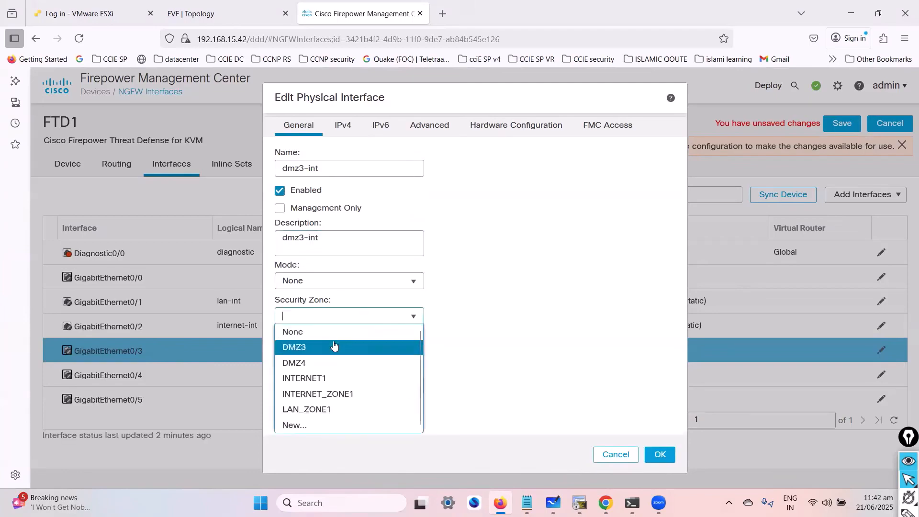
{"action": "left_click", "coordinate": [334, 349]}
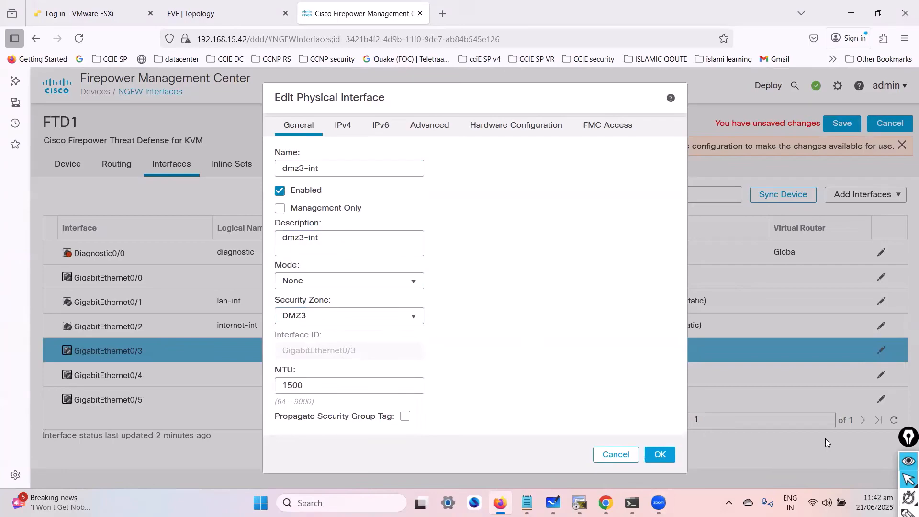
{"action": "left_click", "coordinate": [350, 133]}
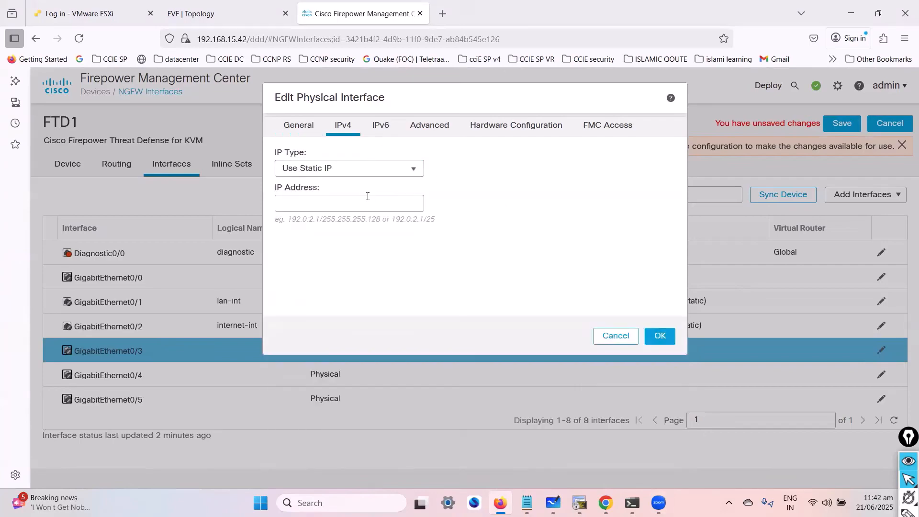
{"action": "left_click", "coordinate": [340, 204]}
{"action": "type", "text": "10.0.30.10/24"}
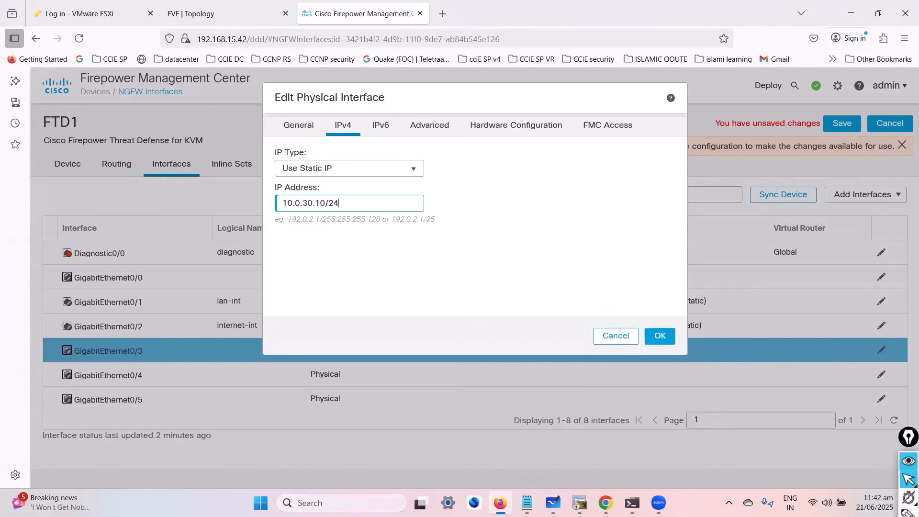
{"action": "left_click", "coordinate": [658, 337]}
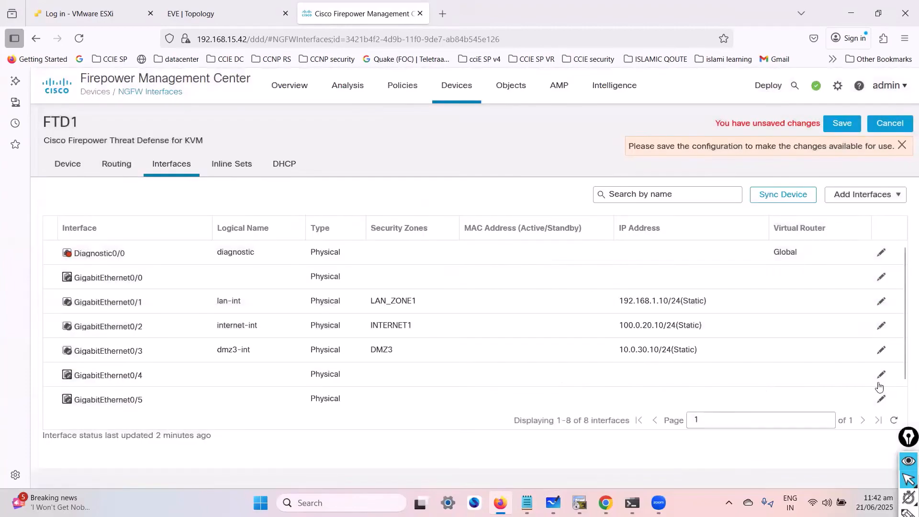
- Edit GigabitEthernet0/4, name it dmz4-int, enable it and enter dmz4-int as its description
{"action": "left_click", "coordinate": [882, 376]}
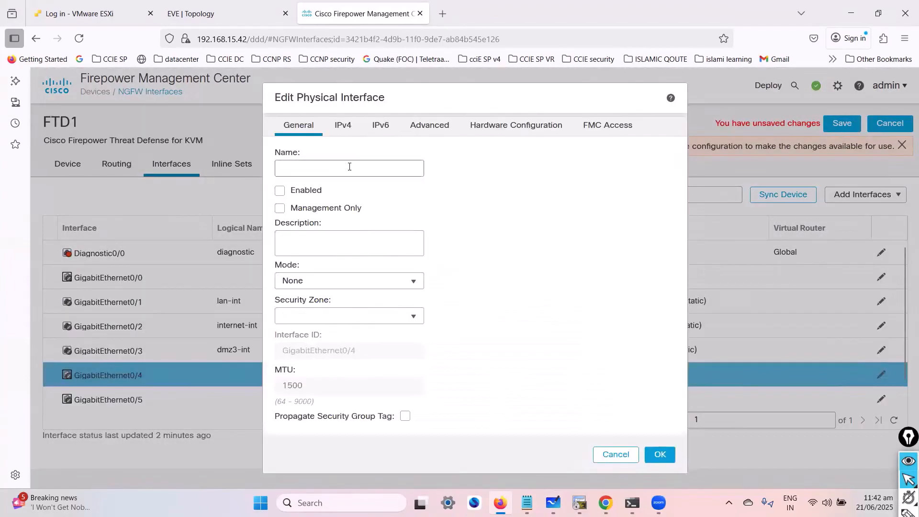
{"action": "left_click", "coordinate": [326, 135]}
{"action": "left_click", "coordinate": [297, 126]}
{"action": "left_click", "coordinate": [305, 190]}
{"action": "left_click", "coordinate": [334, 254]}
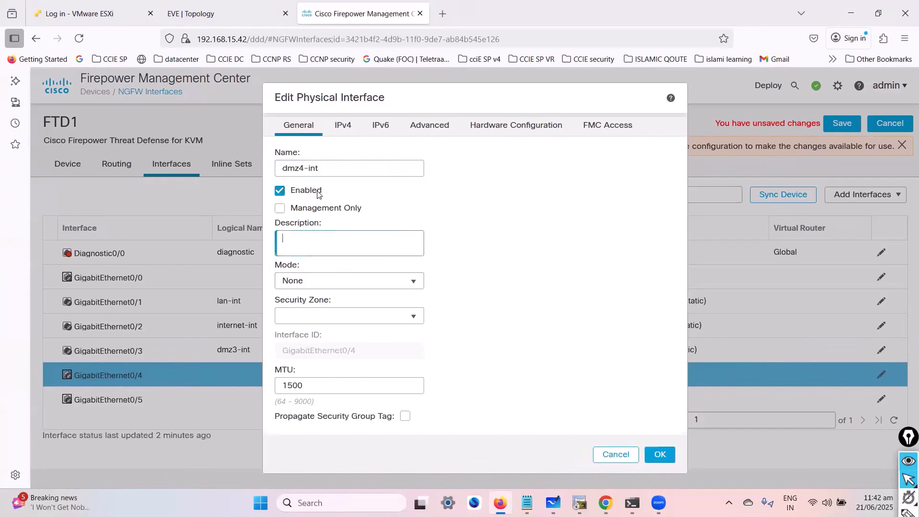
{"action": "triple_click", "coordinate": [301, 168]}
{"action": "key", "text": "ctrl+c"}
{"action": "left_click", "coordinate": [335, 243]}
{"action": "key", "text": "ctrl+v"}
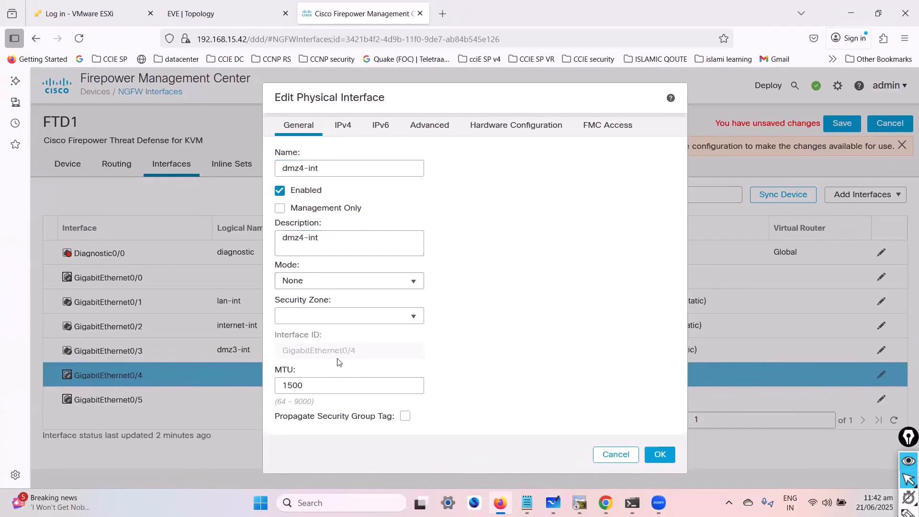
- Assign the DMZ4 security zone and the static IPv4 address 10.0.40.10/24 to GigabitEthernet0/4 and confirm the settings
{"action": "left_click", "coordinate": [326, 316]}
{"action": "left_click", "coordinate": [342, 363]}
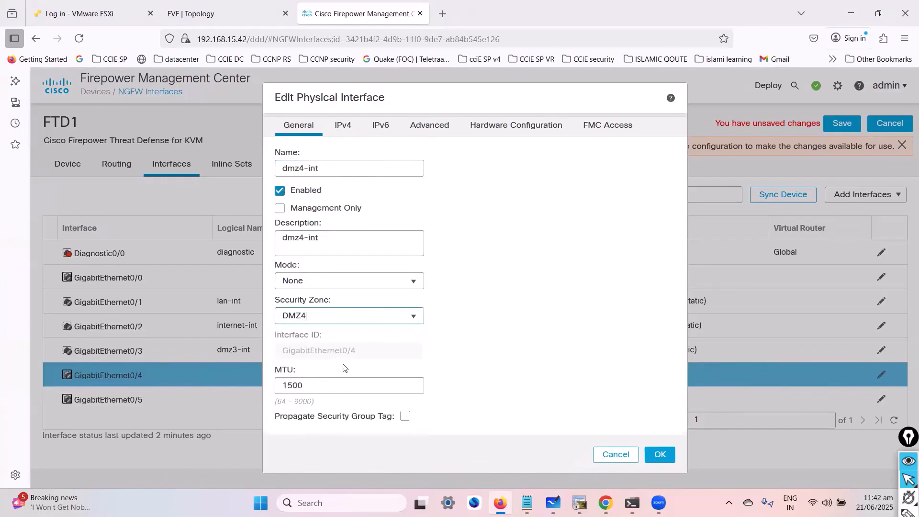
{"action": "left_click", "coordinate": [342, 125]}
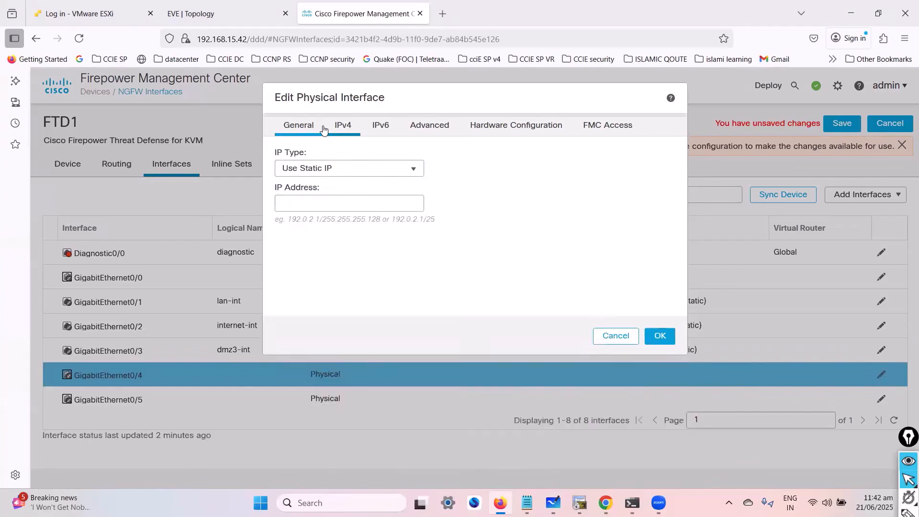
{"action": "left_click", "coordinate": [306, 126]}
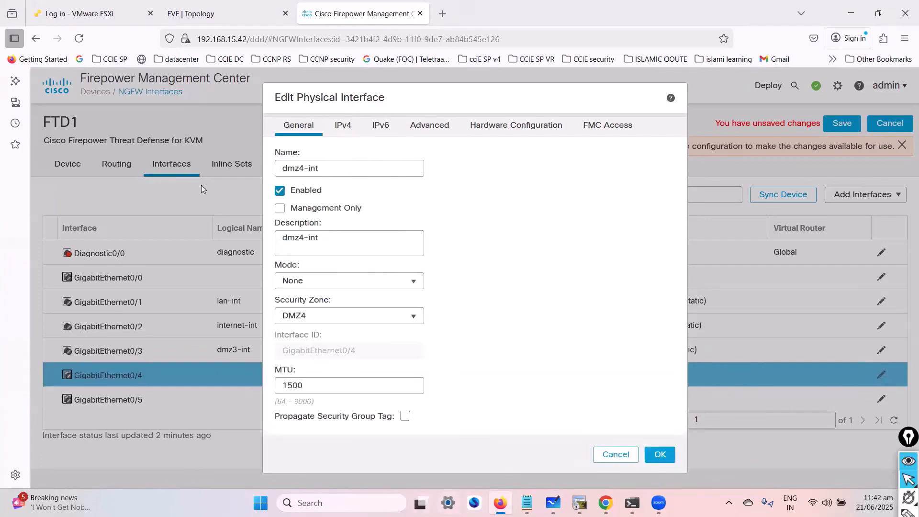
{"action": "left_click", "coordinate": [342, 126]}
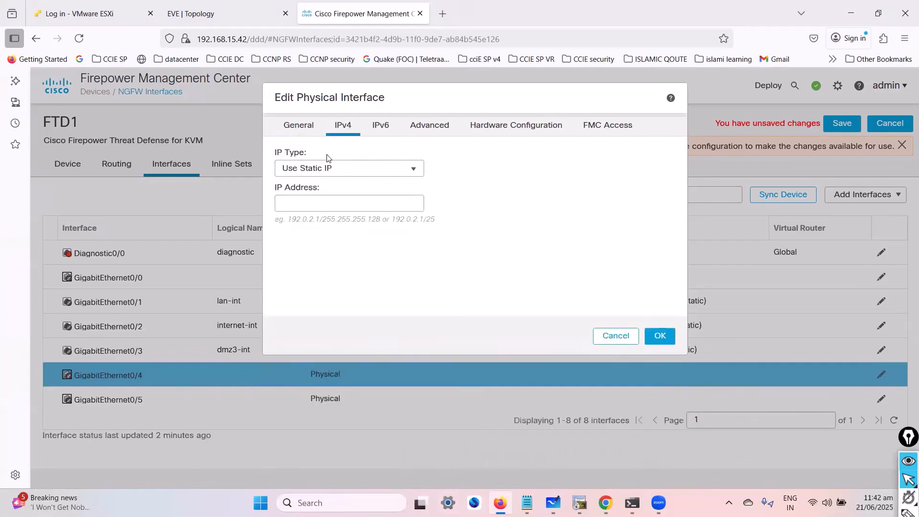
{"action": "left_click", "coordinate": [322, 201]}
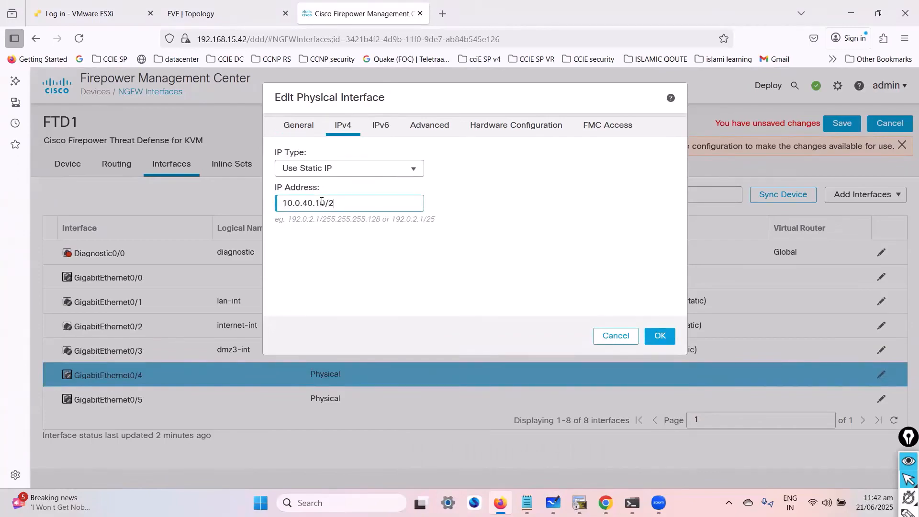
{"action": "key", "text": "ctrl+a"}
{"action": "left_click", "coordinate": [660, 335]}
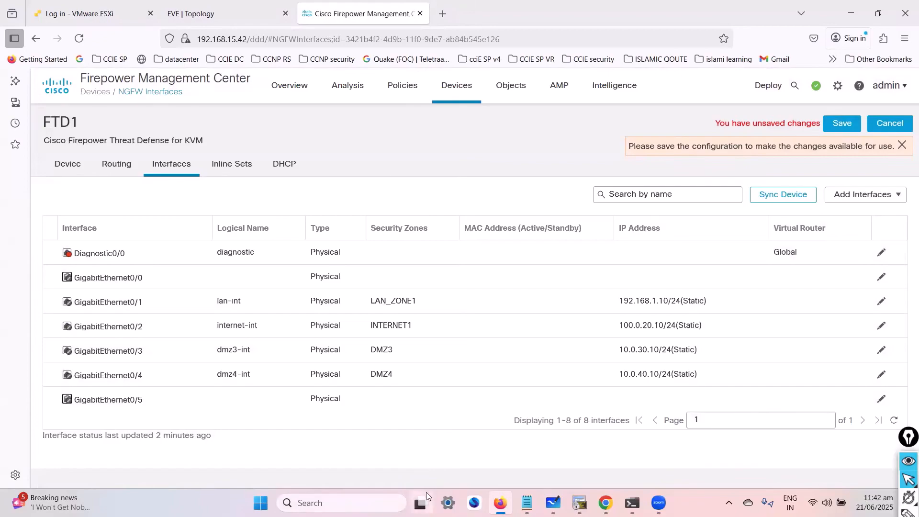
- Save the FTD1 interface configuration and open the list of pending deployments
{"action": "left_click", "coordinate": [837, 129]}
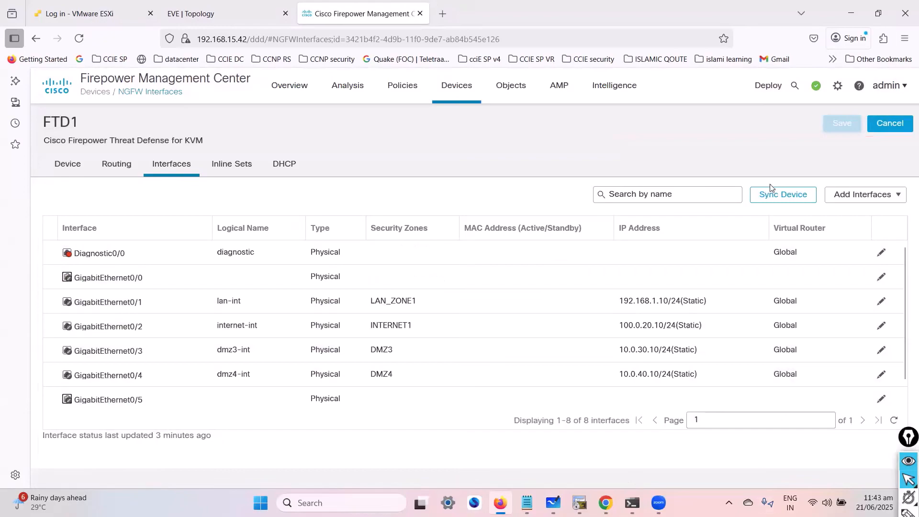
{"action": "left_click", "coordinate": [768, 95]}
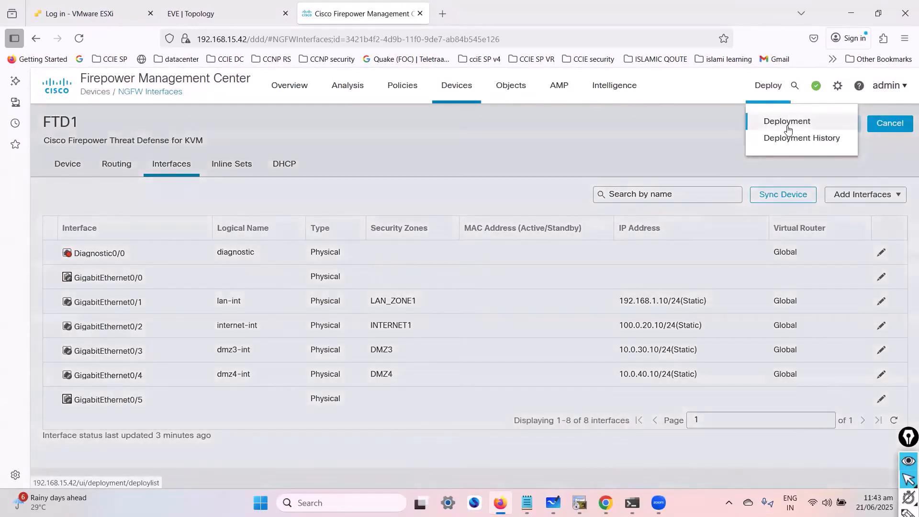
{"action": "left_click", "coordinate": [840, 124]}
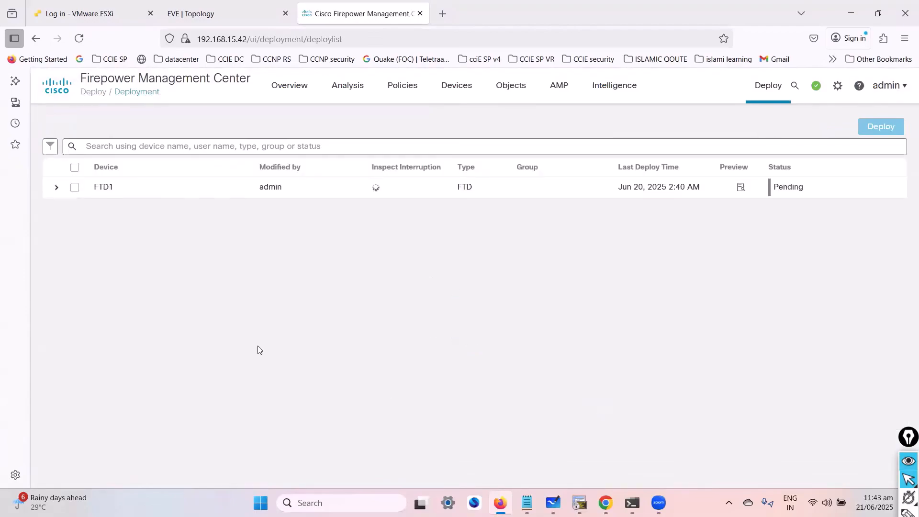
- Deploy the pending changes to FTD1 with the deployment note "add ing interface ip config"
{"action": "left_click", "coordinate": [74, 167]}
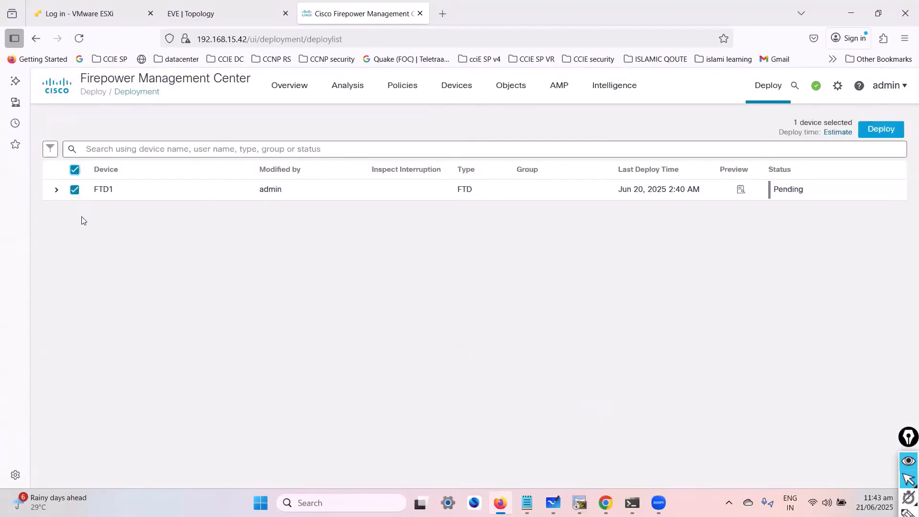
{"action": "left_click", "coordinate": [882, 129]}
{"action": "left_click", "coordinate": [589, 313]}
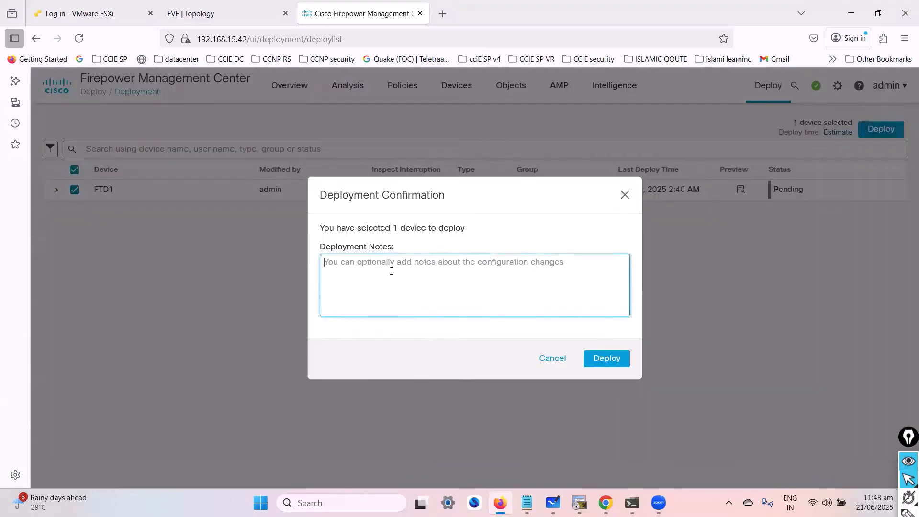
{"action": "type", "text": "add in"}
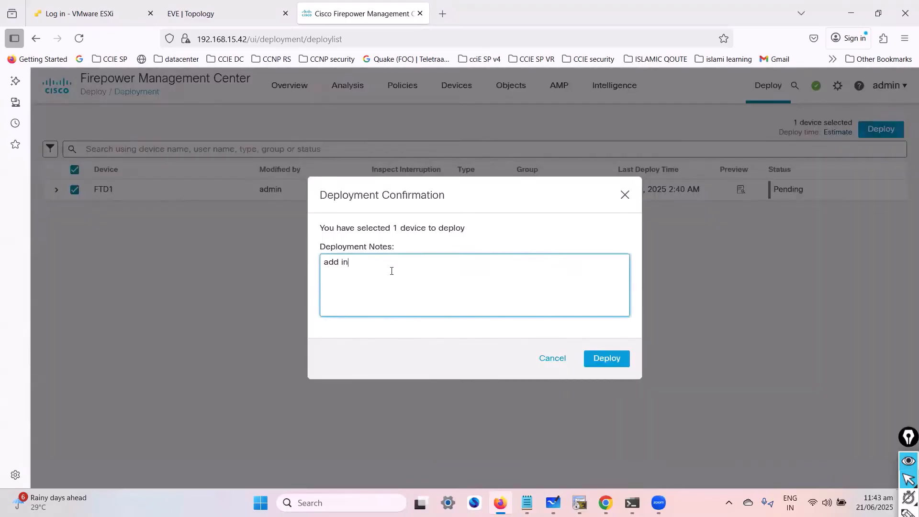
{"action": "type", "text": "g interface ip config"}
{"action": "left_click", "coordinate": [605, 362]}
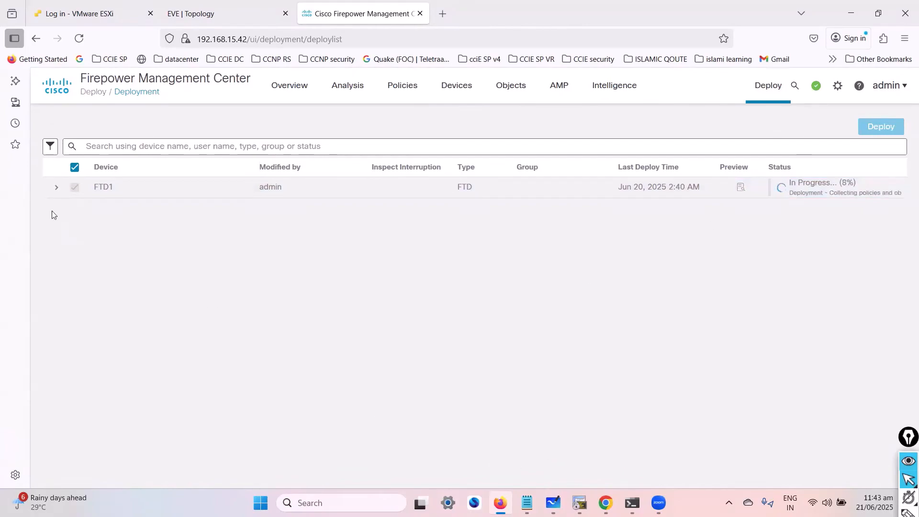
- Review FTD1's deployed configuration items, dismiss the pre-deployment notification and show the deployment progress
{"action": "left_click", "coordinate": [56, 187]}
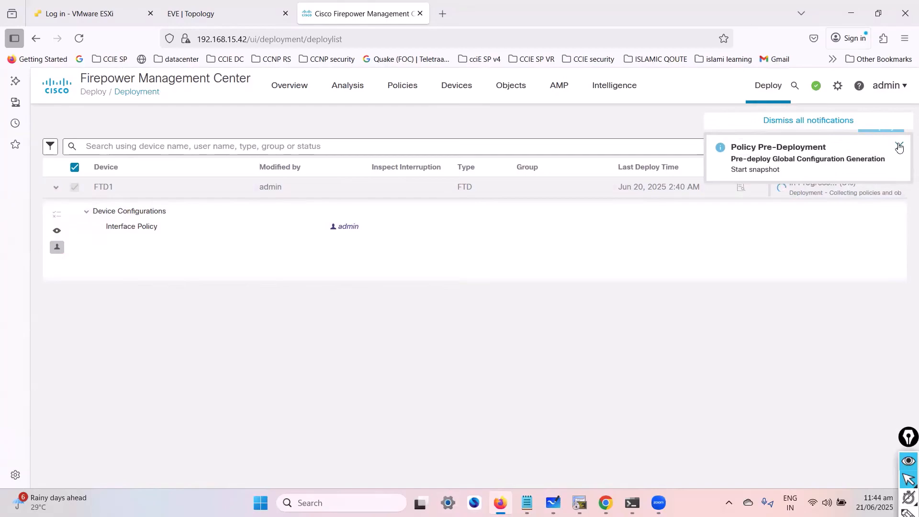
{"action": "left_click", "coordinate": [897, 144]}
{"action": "left_click", "coordinate": [816, 86]}
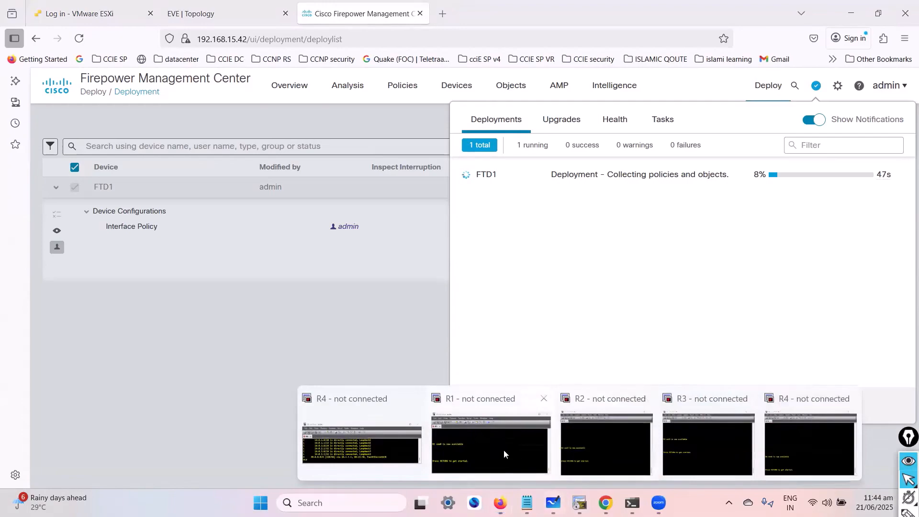
- Close all the disconnected router terminal windows for R1, R2, R3 and R4
{"action": "left_click", "coordinate": [544, 398]}
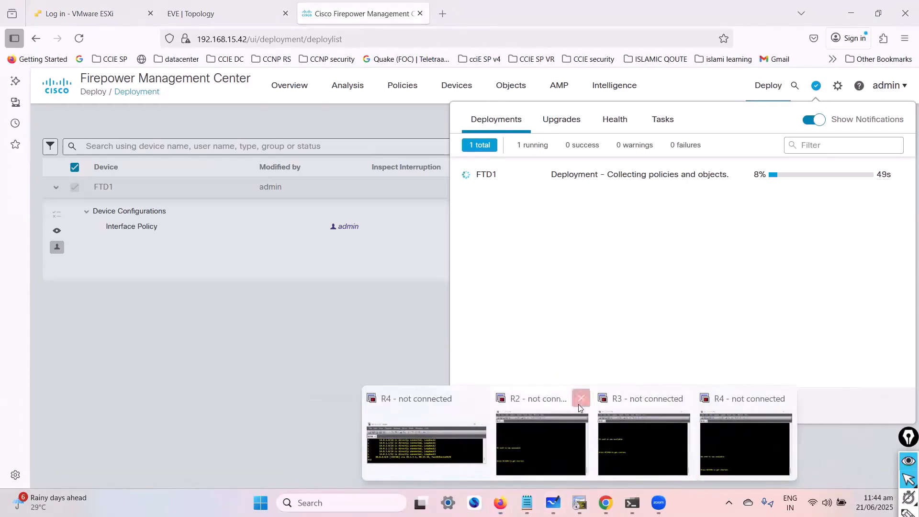
{"action": "left_click", "coordinate": [581, 399]}
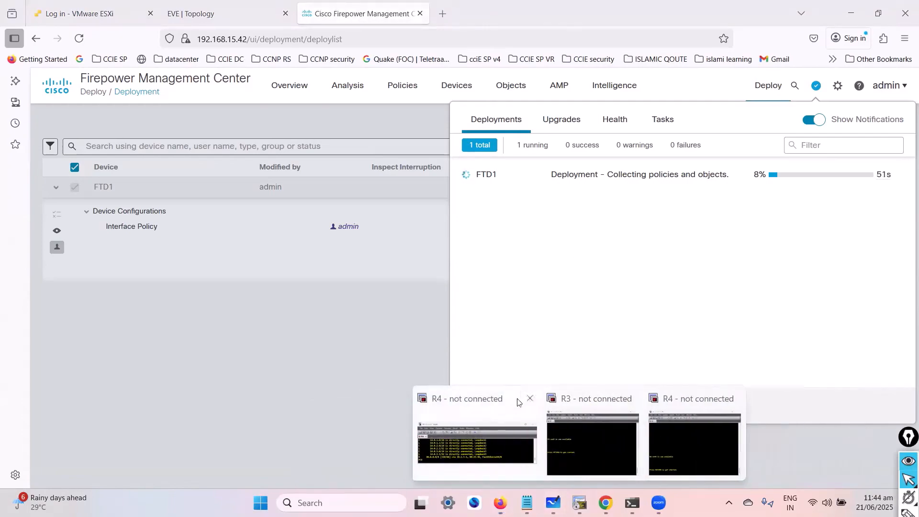
{"action": "left_click", "coordinate": [528, 397]}
{"action": "left_click", "coordinate": [564, 398]}
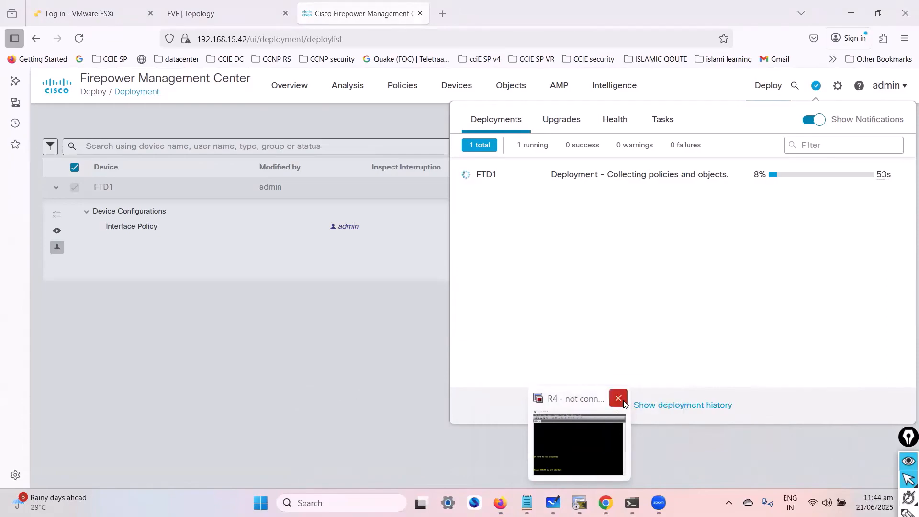
{"action": "left_click", "coordinate": [618, 398]}
{"action": "mouse_move", "coordinate": [593, 502]}
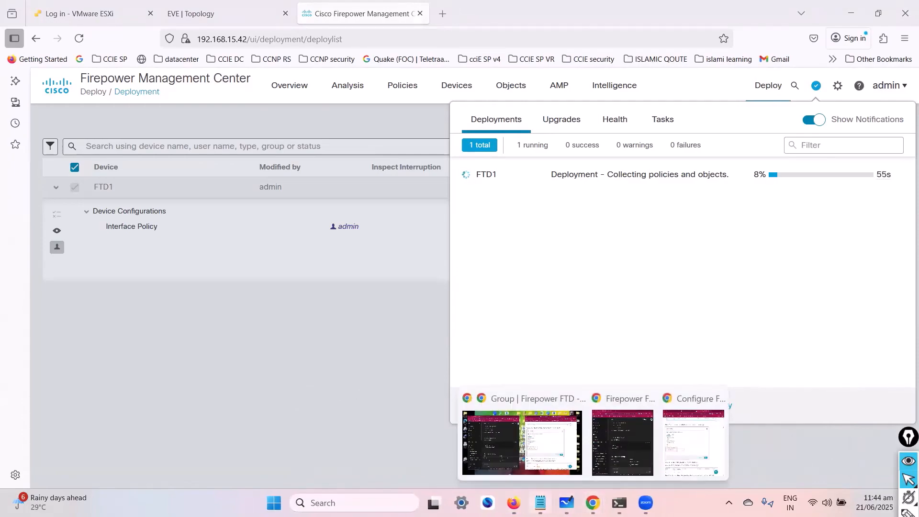
- Switch to the EVE topology, open R1's console in SecureCRT and enter privileged EXEC mode
{"action": "left_click", "coordinate": [514, 501]}
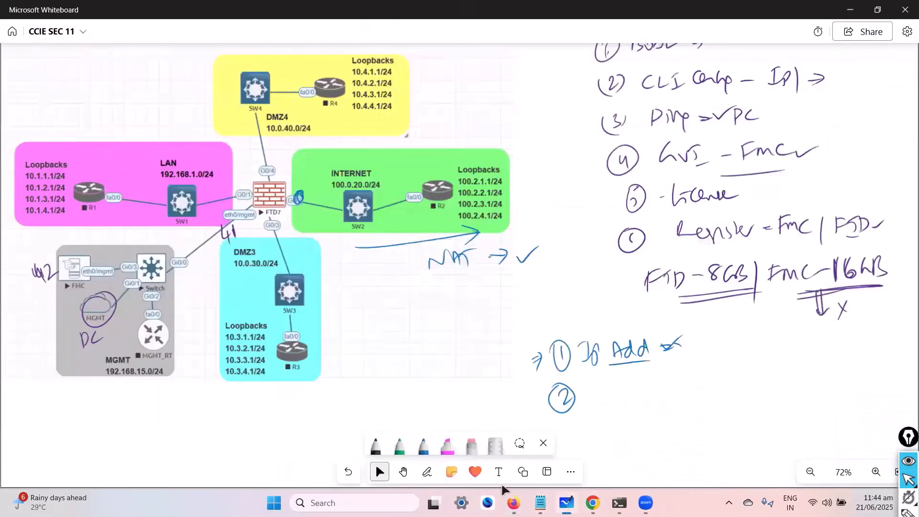
{"action": "left_click", "coordinate": [512, 500]}
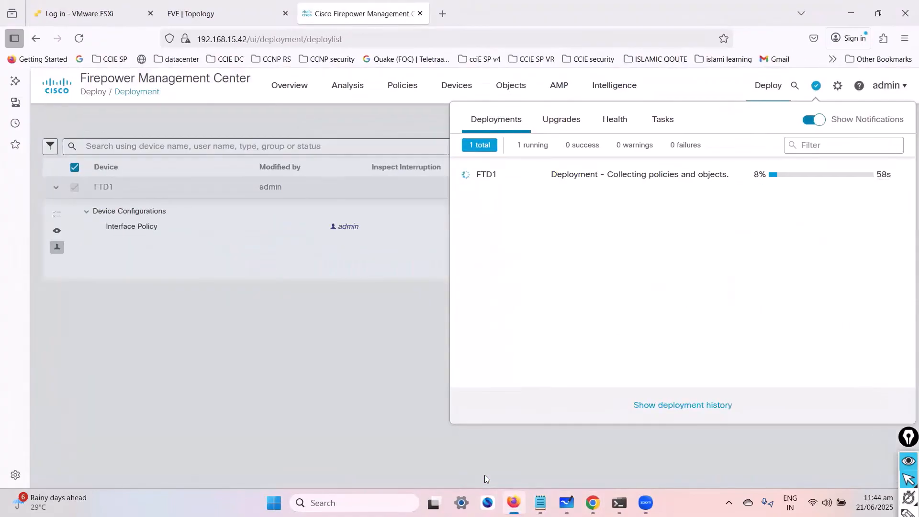
{"action": "left_click", "coordinate": [193, 15]}
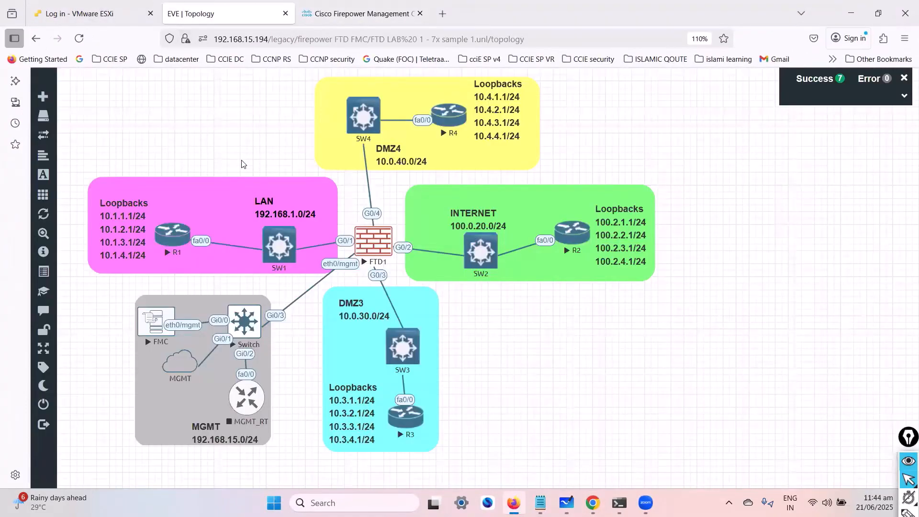
{"action": "left_click", "coordinate": [169, 239]}
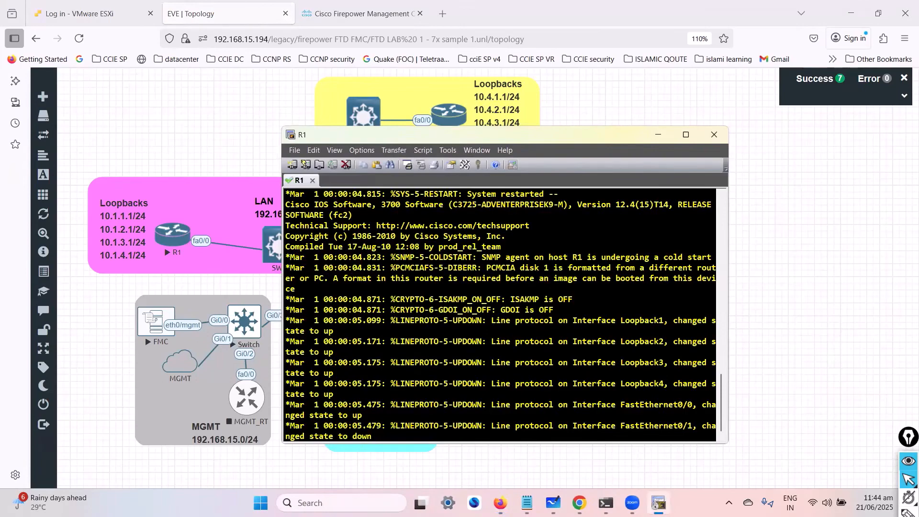
{"action": "key", "text": "Return"}
{"action": "type", "text": "en"}
{"action": "key", "text": "Tab"}
{"action": "key", "text": "Return"}
{"action": "key", "text": "Return"}
{"action": "key", "text": "Return"}
- Show the brief IP interface summary on R1 with show ip int brief
{"action": "type", "text": "show ip int br"}
{"action": "key", "text": "Tab"}
{"action": "key", "text": "Return"}
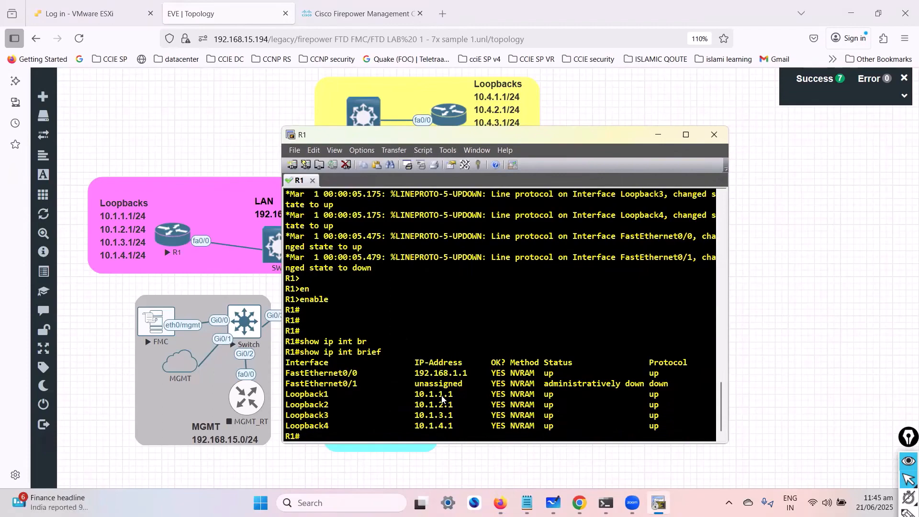
- Ping the firewall's LAN address 192.168.1.10 from R1 and move the terminal window aside
{"action": "left_click", "coordinate": [280, 154]}
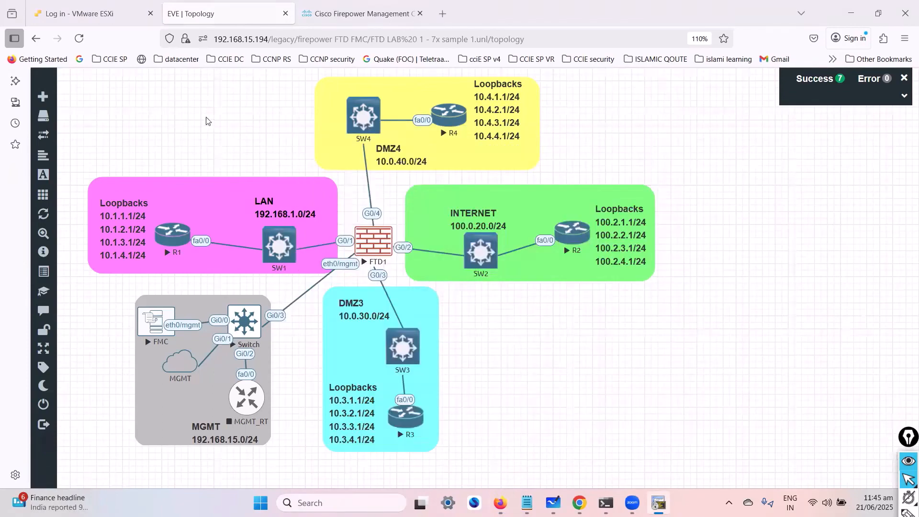
{"action": "key", "text": "alt+Tab"}
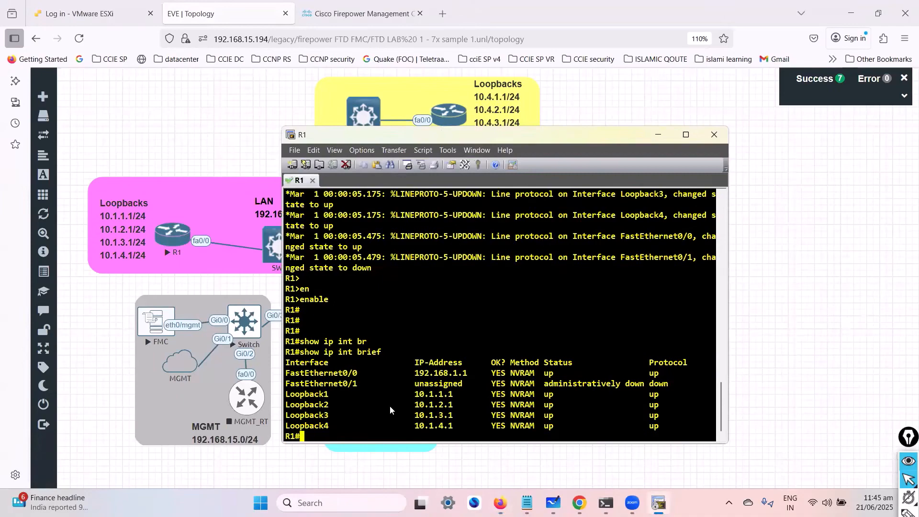
{"action": "key", "text": "Return"}
{"action": "key", "text": "Return"}
{"action": "type", "text": "ping 192.168.1.10"}
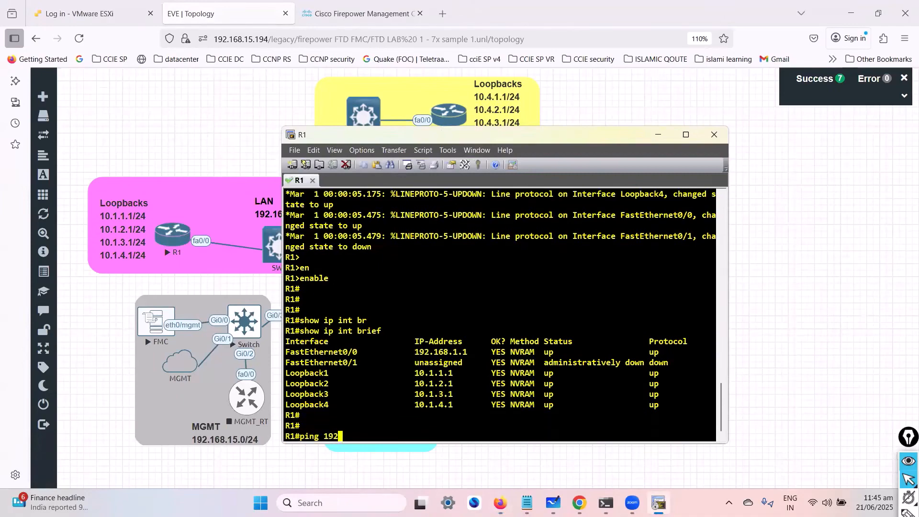
{"action": "key", "text": "Return"}
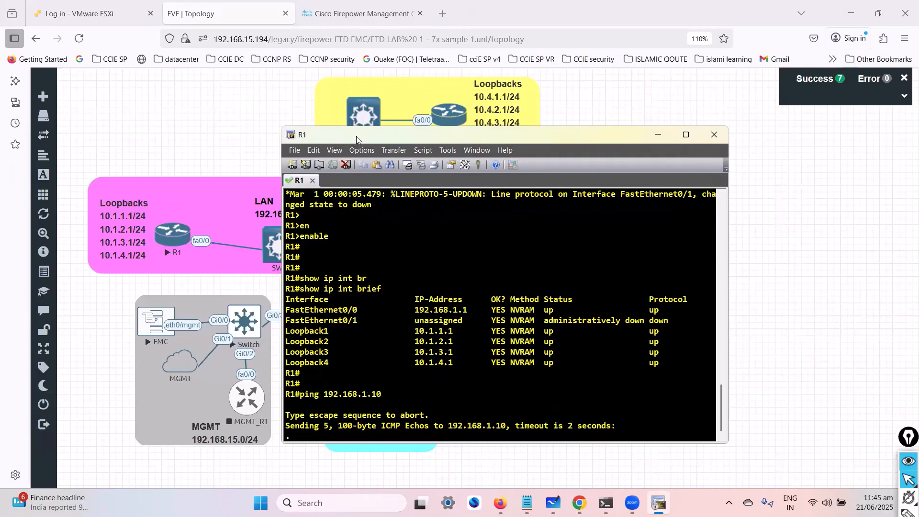
{"action": "left_click_drag", "start_coordinate": [356, 138], "coordinate": [450, 121]}
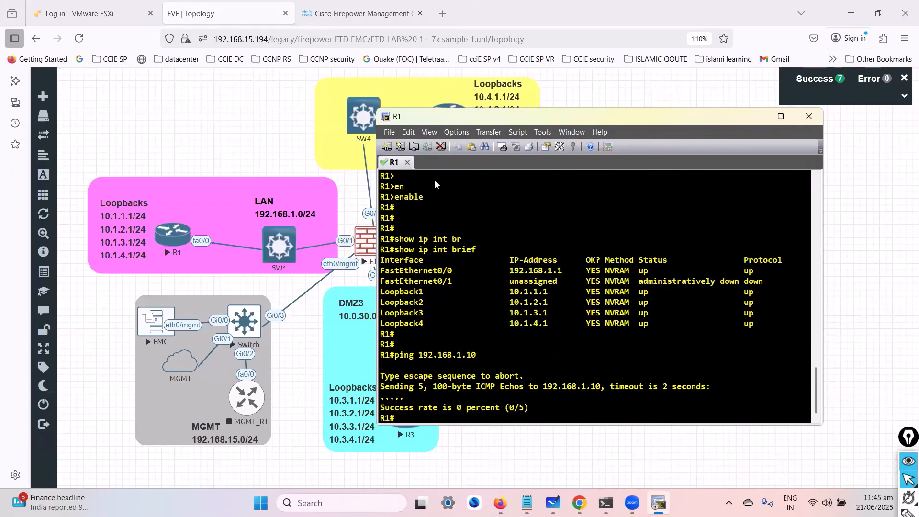
- Open R2's console from the EVE topology and enter privileged EXEC mode
{"action": "left_click", "coordinate": [237, 150]}
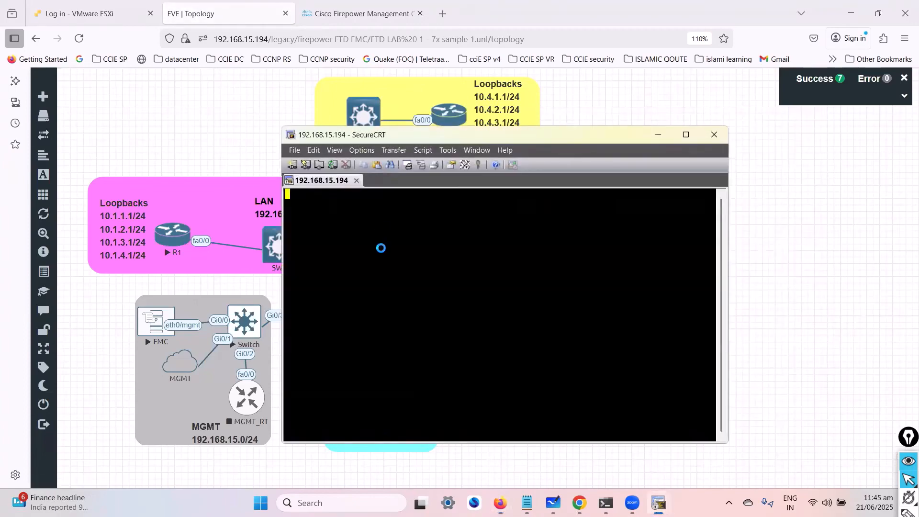
{"action": "key", "text": "Return"}
{"action": "type", "text": "en"}
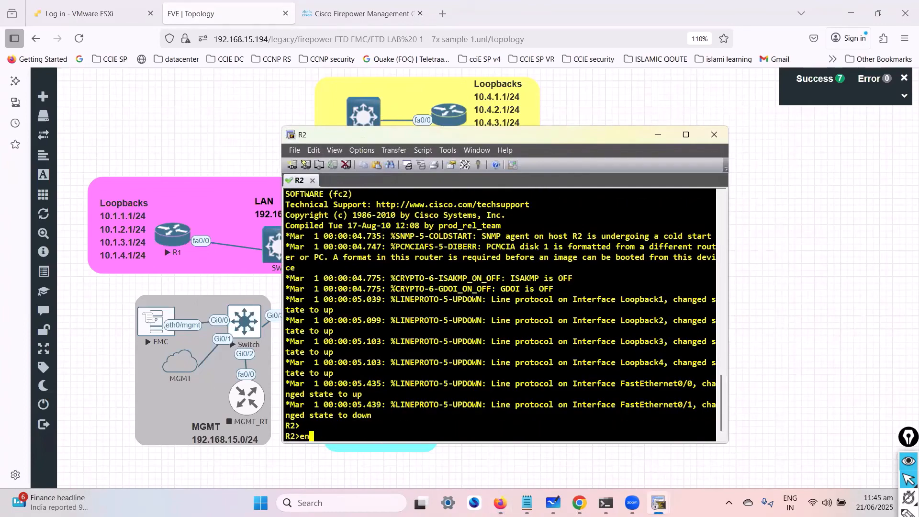
{"action": "key", "text": "Tab"}
{"action": "key", "text": "Return"}
{"action": "key", "text": "Return"}
{"action": "key", "text": "Return"}
- Show the brief IP interface summary on R2 with show ip int brief
{"action": "type", "text": "sho wip int show sh"}
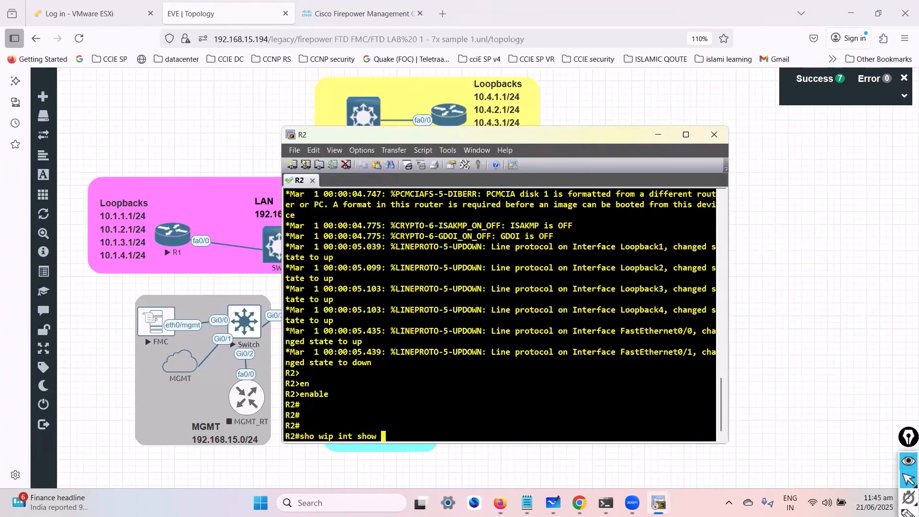
{"action": "key", "text": "Return"}
{"action": "key", "text": "Return"}
{"action": "type", "text": "show ip int br"}
{"action": "key", "text": "Tab"}
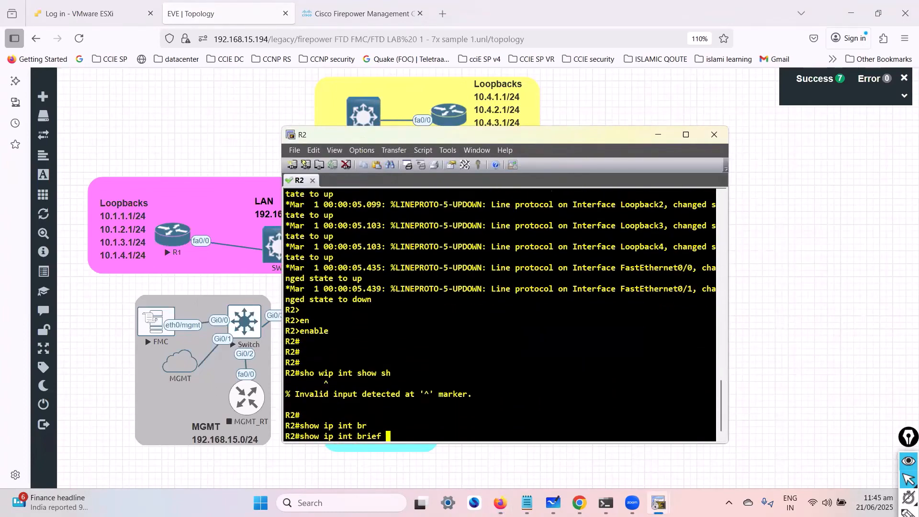
{"action": "key", "text": "Return"}
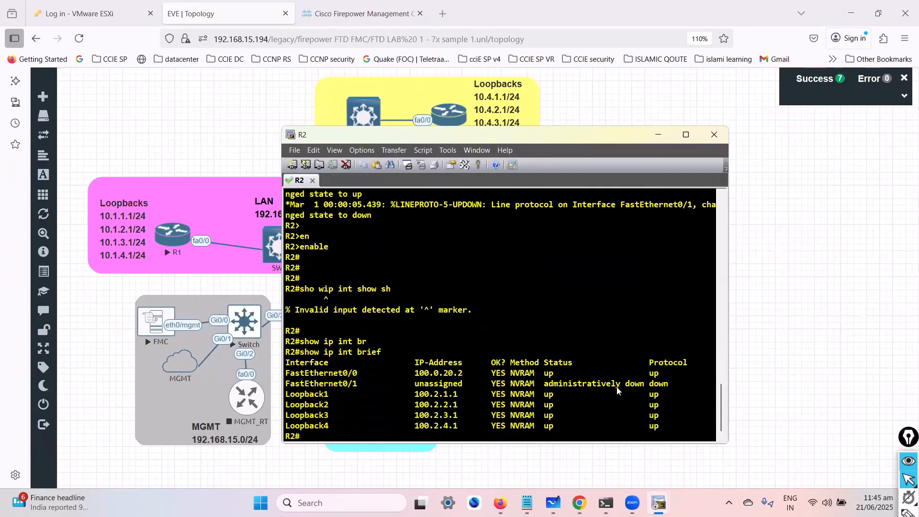
- Open R3's console from the EVE topology and enter privileged EXEC mode
{"action": "left_click", "coordinate": [109, 302]}
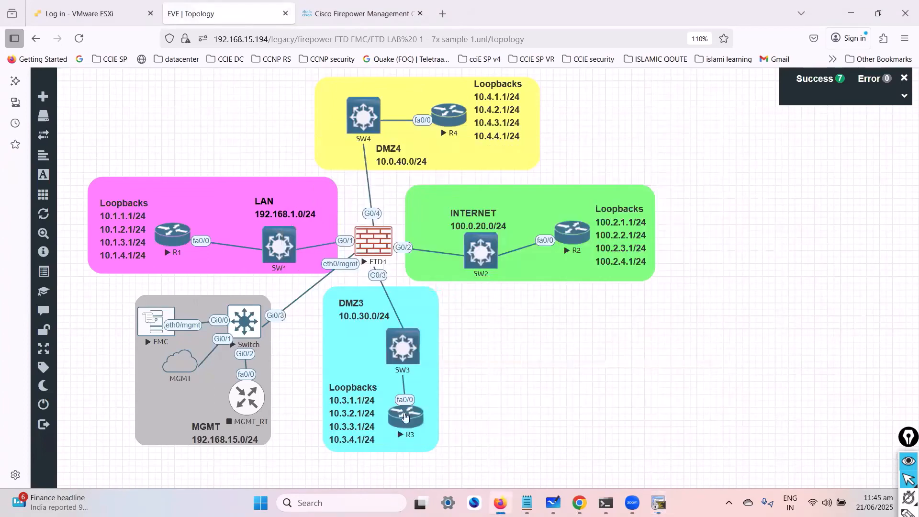
{"action": "left_click", "coordinate": [405, 418]}
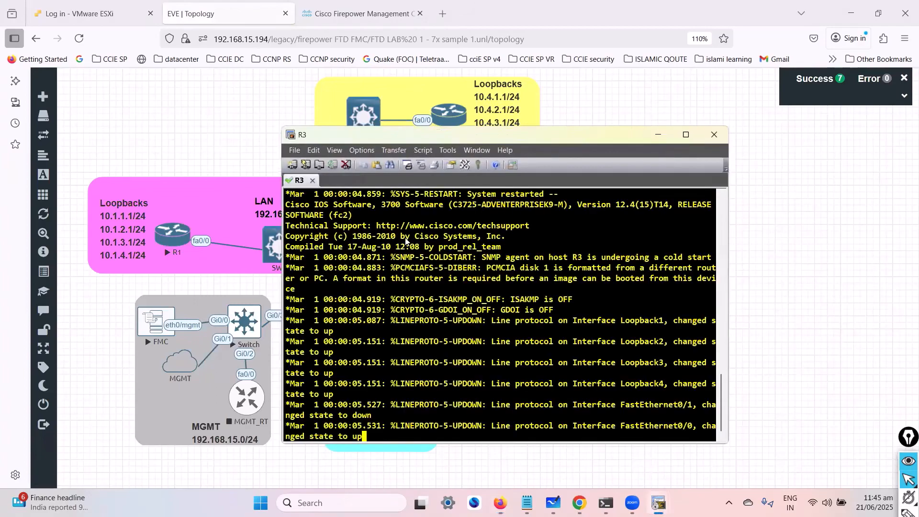
{"action": "key", "text": "Return"}
{"action": "type", "text": "en"}
{"action": "key", "text": "Return"}
{"action": "key", "text": "Return"}
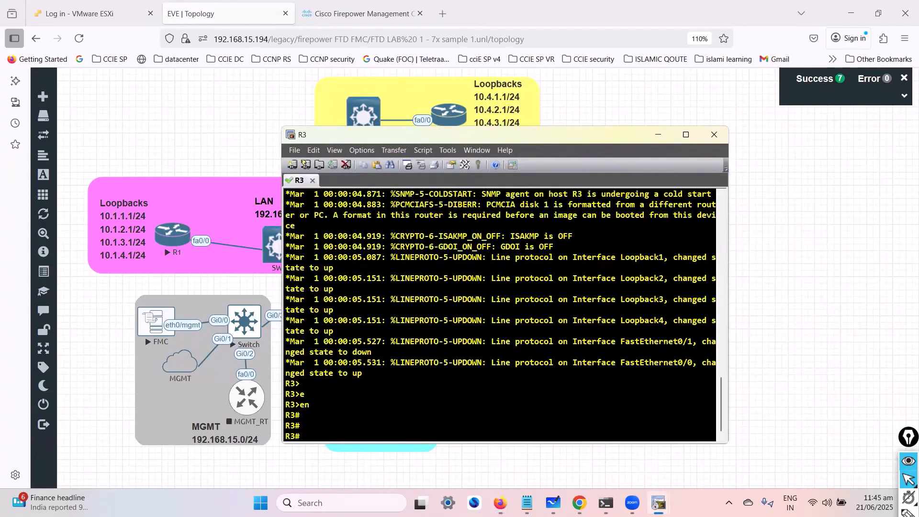
- Show the brief IP interface summary on R3 with show ip int brief and move its window aside
{"action": "type", "text": "show ip int br"}
{"action": "key", "text": "Tab"}
{"action": "key", "text": "Return"}
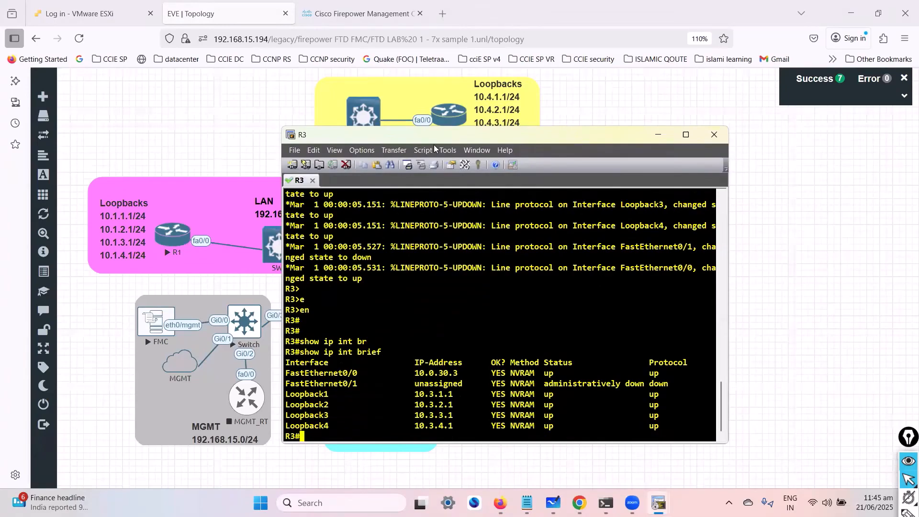
{"action": "left_click_drag", "start_coordinate": [430, 141], "coordinate": [583, 165]}
- Open R4's console from the EVE topology, place its window beside the router and enter privileged EXEC mode
{"action": "left_click", "coordinate": [234, 102]}
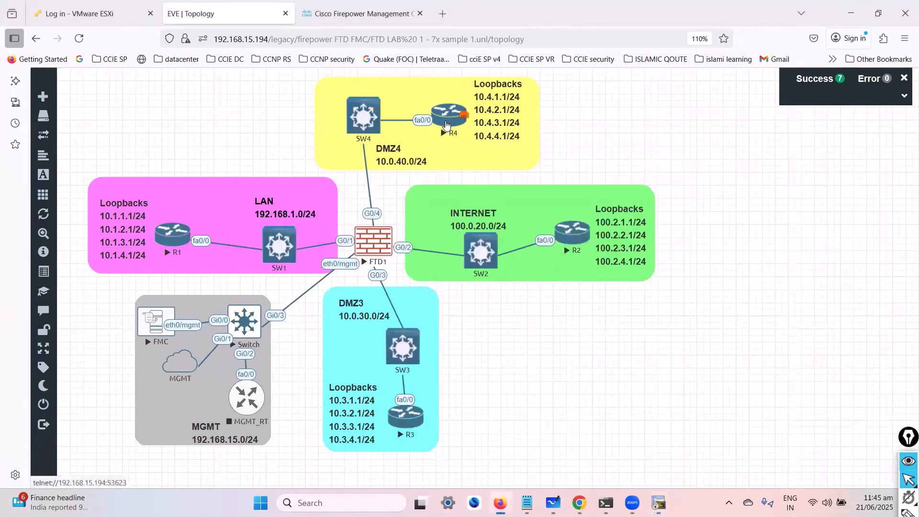
{"action": "left_click", "coordinate": [446, 125]}
{"action": "left_click_drag", "start_coordinate": [457, 138], "coordinate": [591, 162]}
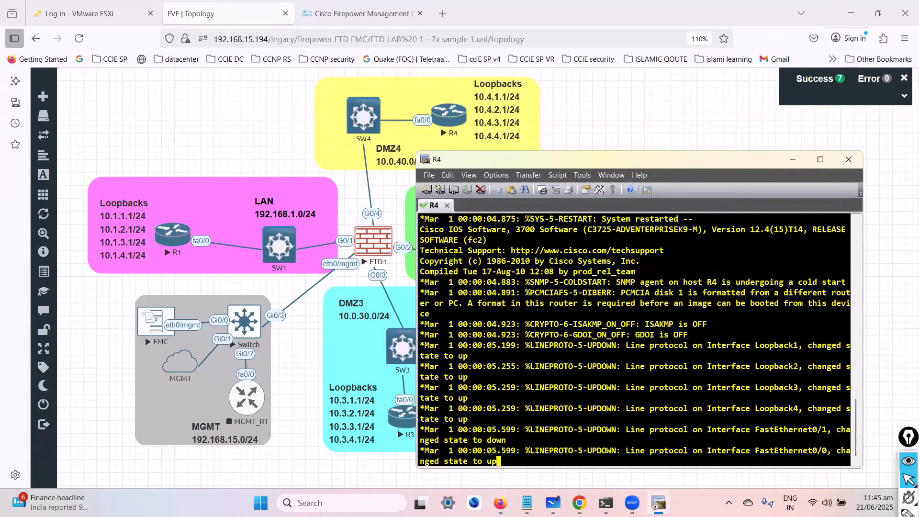
{"action": "key", "text": "Return"}
{"action": "key", "text": "Return"}
{"action": "type", "text": "en"}
{"action": "key", "text": "Tab"}
{"action": "key", "text": "Return"}
{"action": "key", "text": "Return"}
{"action": "key", "text": "Return"}
{"action": "key", "text": "Return"}
- Show the brief IP interface summary on R4 with show ip int brief
{"action": "type", "text": "show ip int br"}
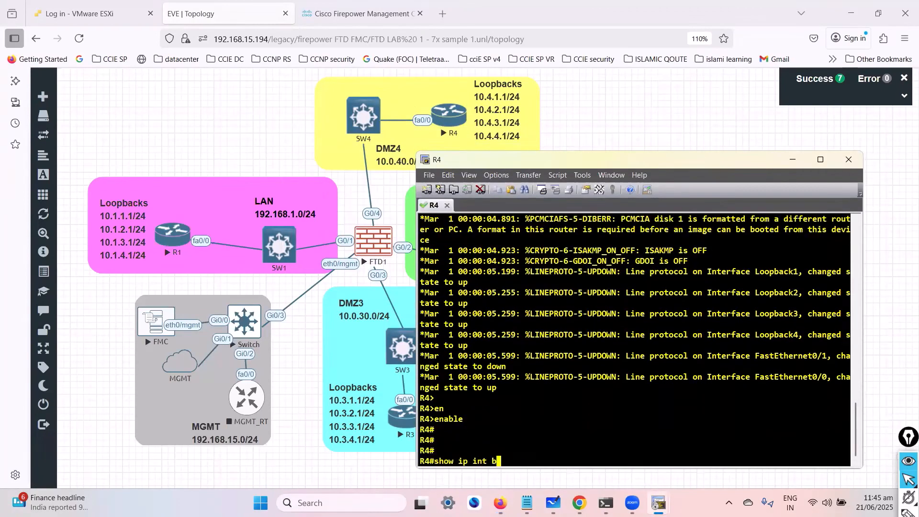
{"action": "key", "text": "Tab"}
{"action": "key", "text": "Return"}
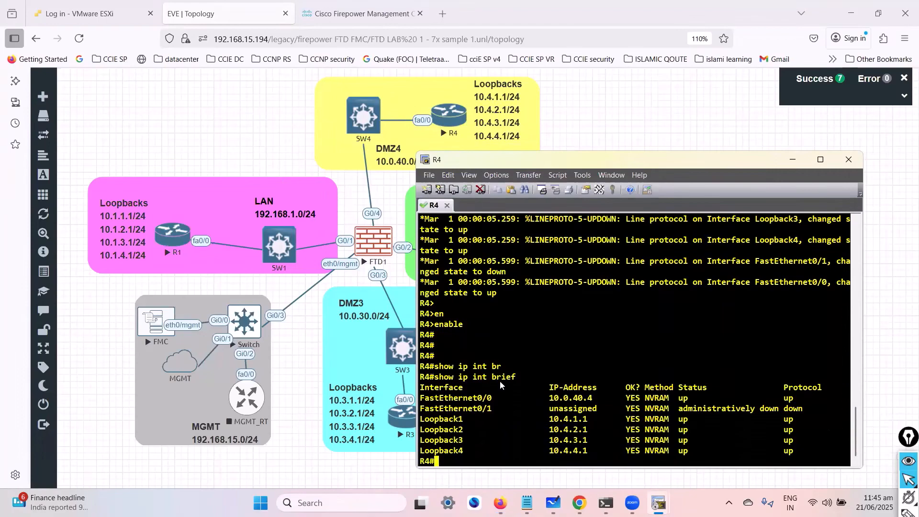
- Switch back to Firepower Management Center and check the status of FTD1's deployment
{"action": "left_click", "coordinate": [333, 21]}
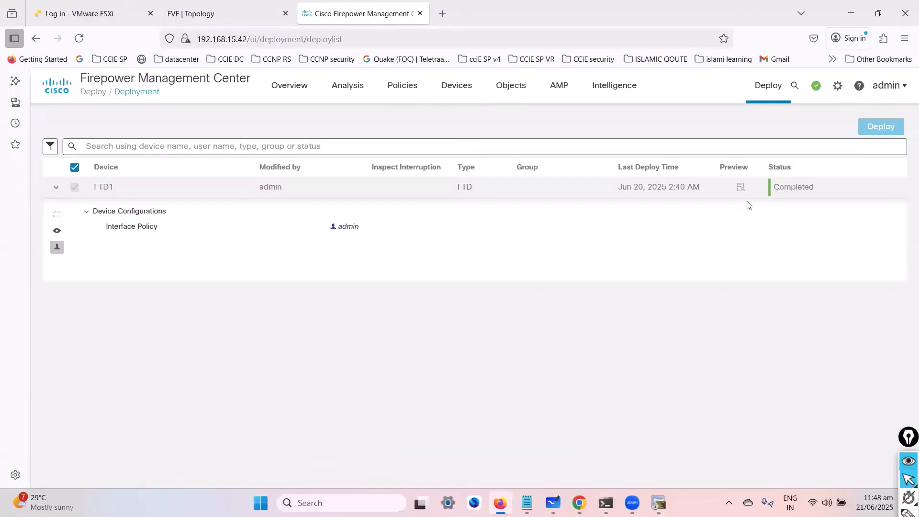
{"action": "left_click", "coordinate": [816, 86]}
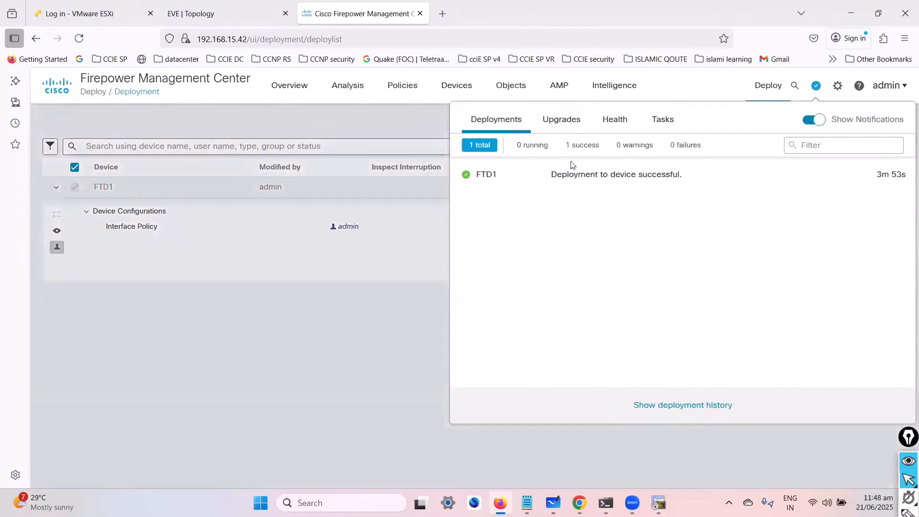
- Close the deployment notifications and repeat the ping to 192.168.1.10 from R1's console
{"action": "left_click_drag", "start_coordinate": [578, 175], "coordinate": [703, 177]}
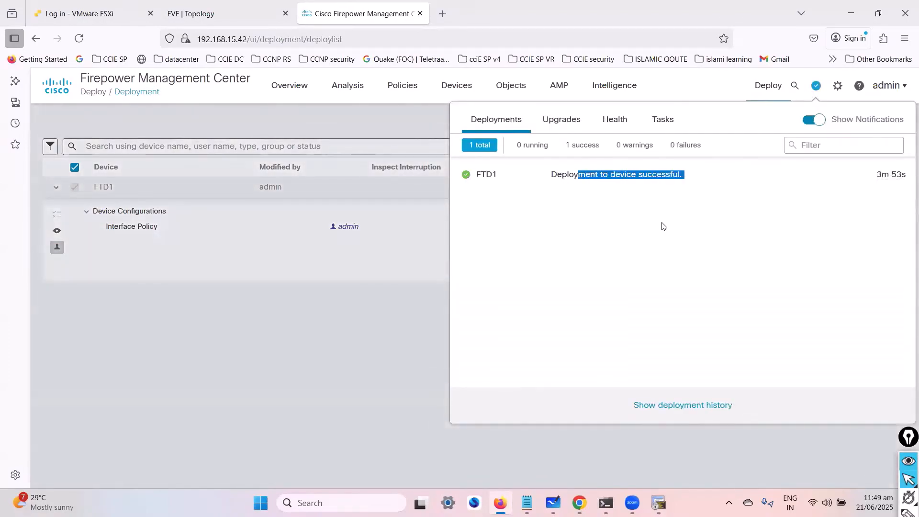
{"action": "left_click", "coordinate": [366, 350]}
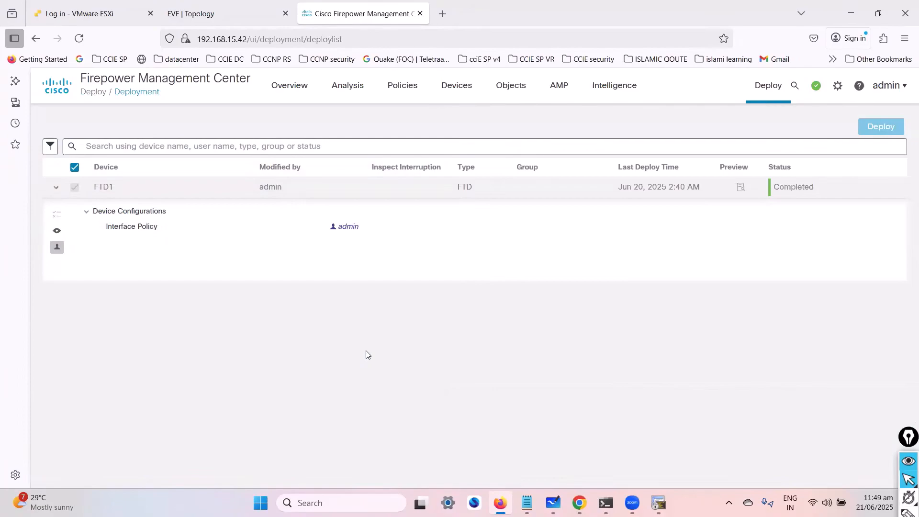
{"action": "mouse_move", "coordinate": [658, 502]}
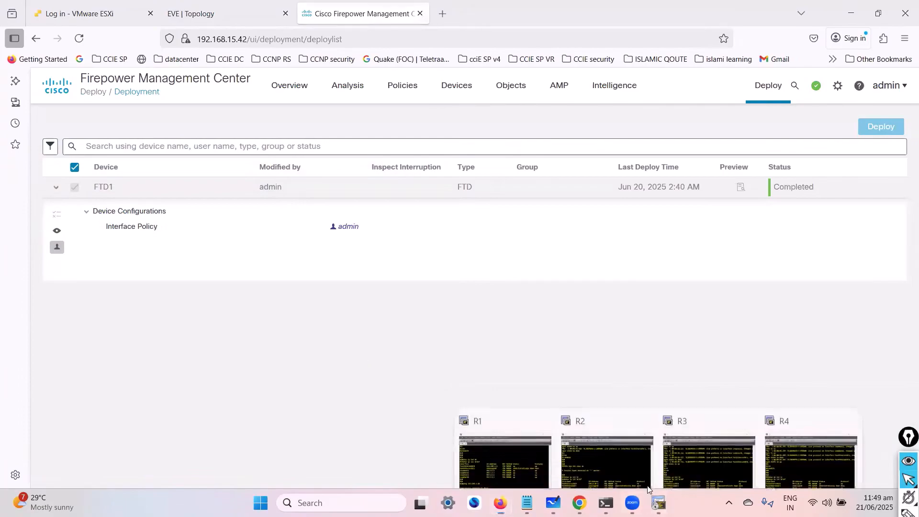
{"action": "left_click", "coordinate": [506, 445]}
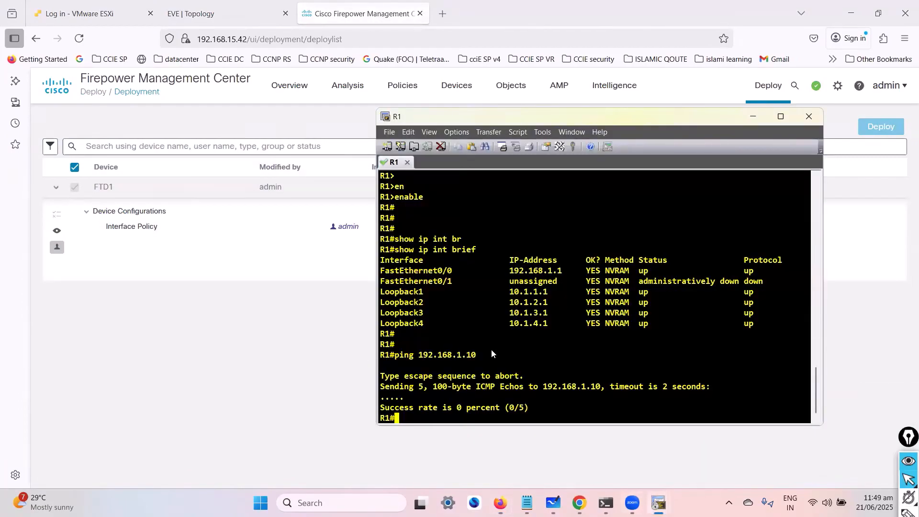
{"action": "key", "text": "Return"}
{"action": "key", "text": "Up"}
{"action": "key", "text": "Return"}
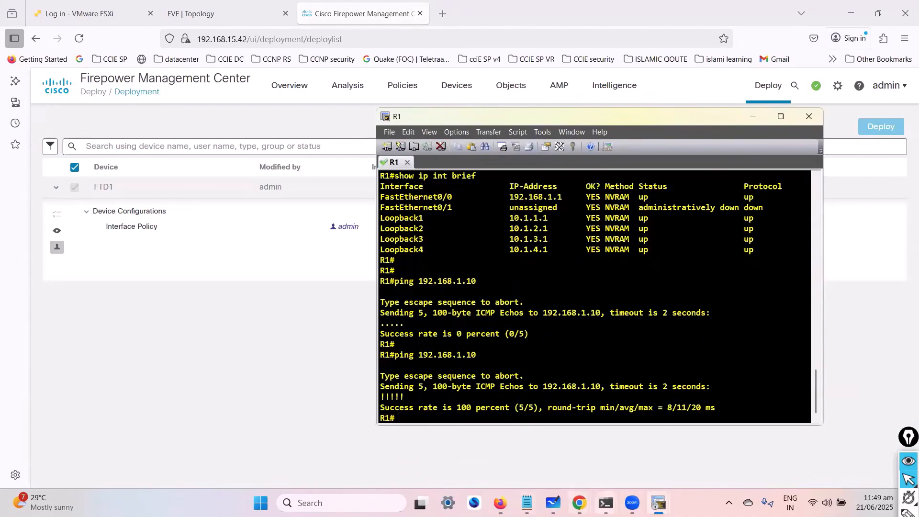
- Check the LAN topology on the whiteboard and highlight the last pinged address in R1's console
{"action": "left_click", "coordinate": [552, 502]}
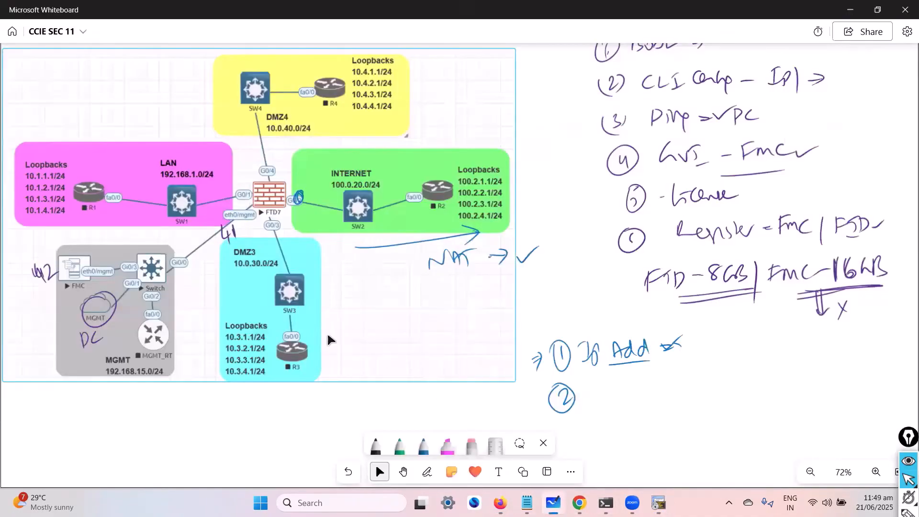
{"action": "key", "text": "alt+Tab"}
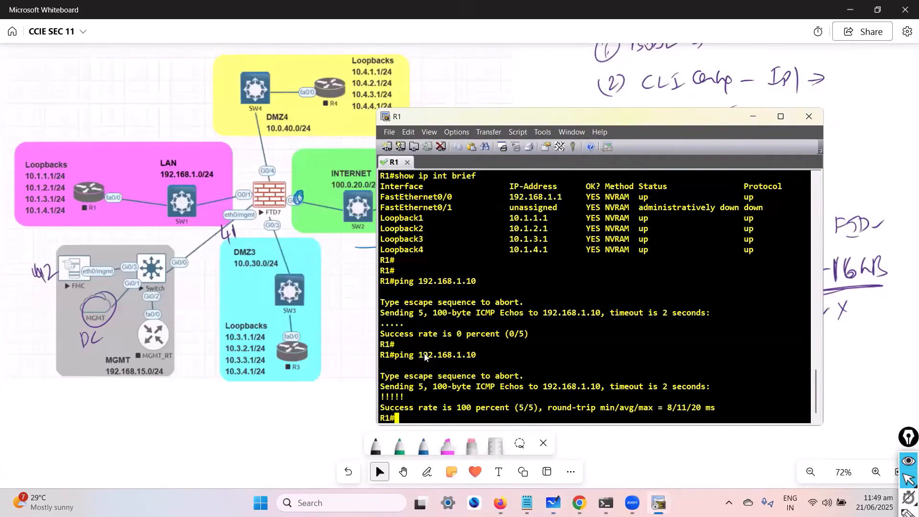
{"action": "left_click_drag", "start_coordinate": [419, 355], "coordinate": [480, 356]}
- Switch to R2's console and ping 100.0.20.2
{"action": "mouse_move", "coordinate": [605, 503]}
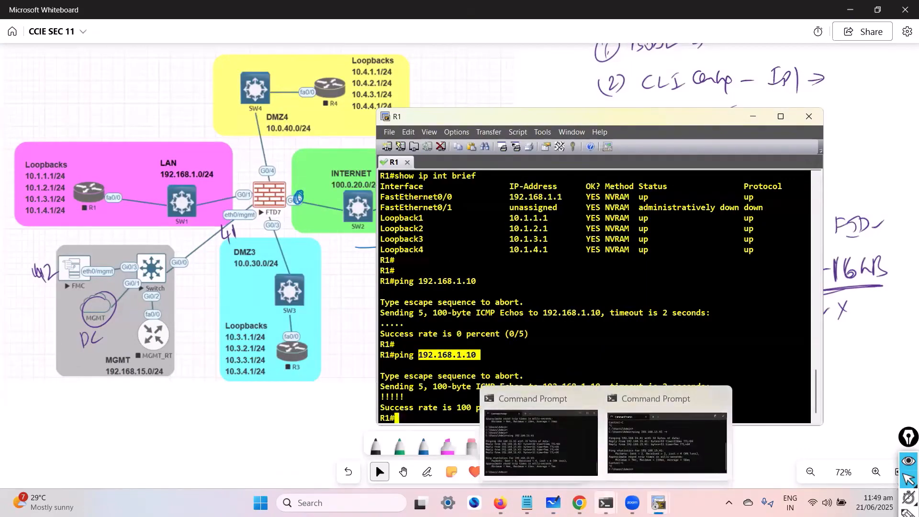
{"action": "mouse_move", "coordinate": [659, 502]}
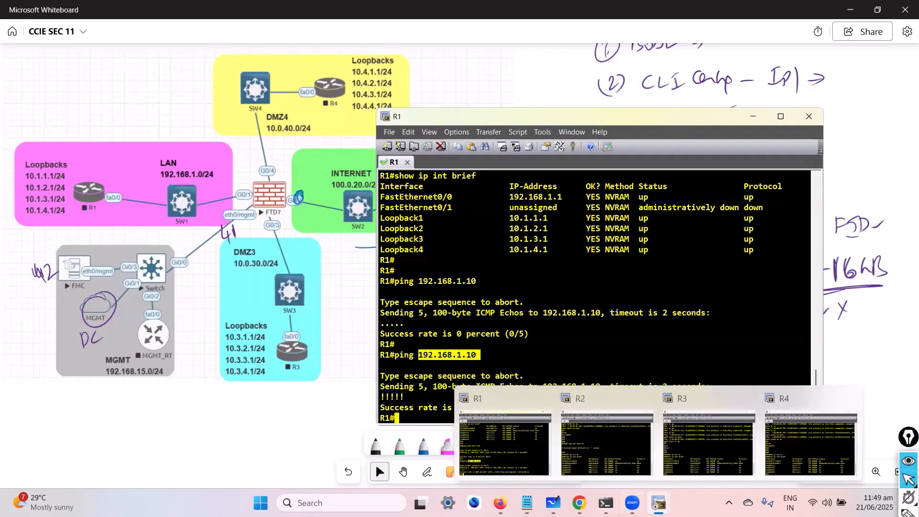
{"action": "left_click", "coordinate": [615, 434]}
{"action": "key", "text": "Return"}
{"action": "key", "text": "Return"}
{"action": "key", "text": "Return"}
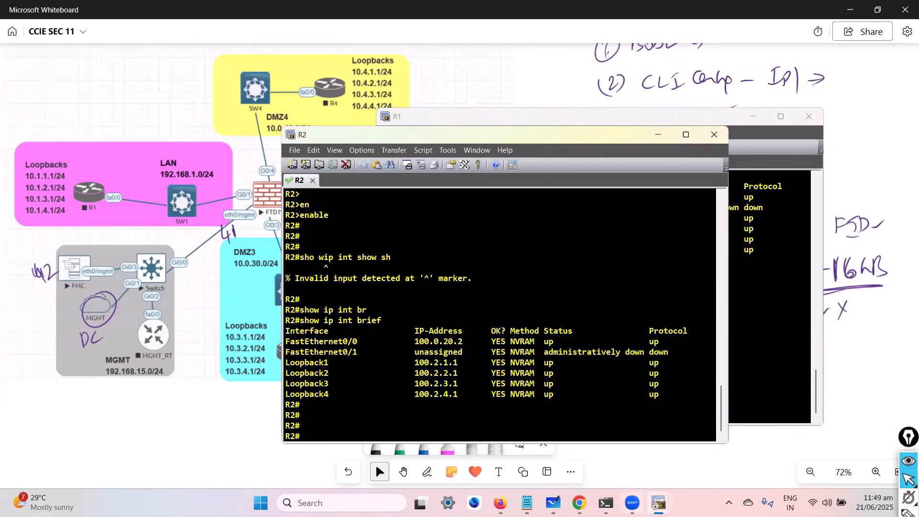
{"action": "left_click_drag", "start_coordinate": [406, 383], "coordinate": [410, 393]}
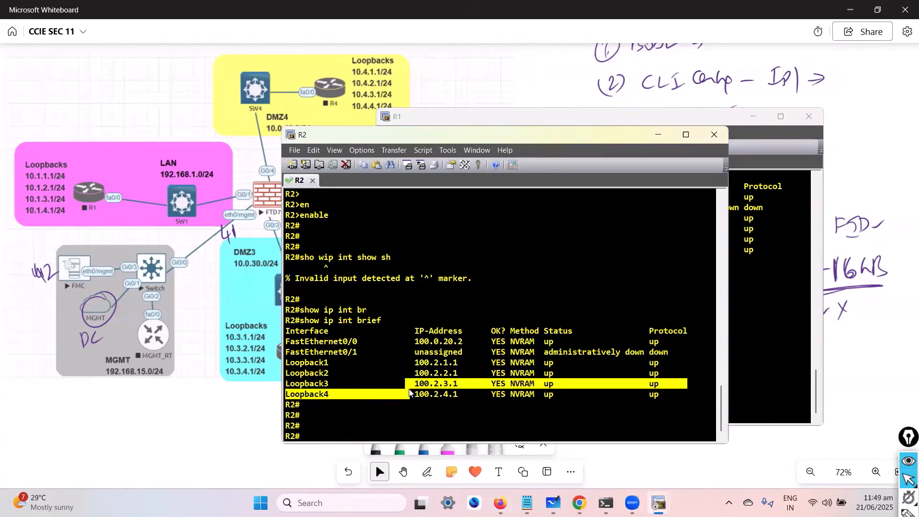
{"action": "key", "text": "Return"}
{"action": "type", "text": "ping 1"}
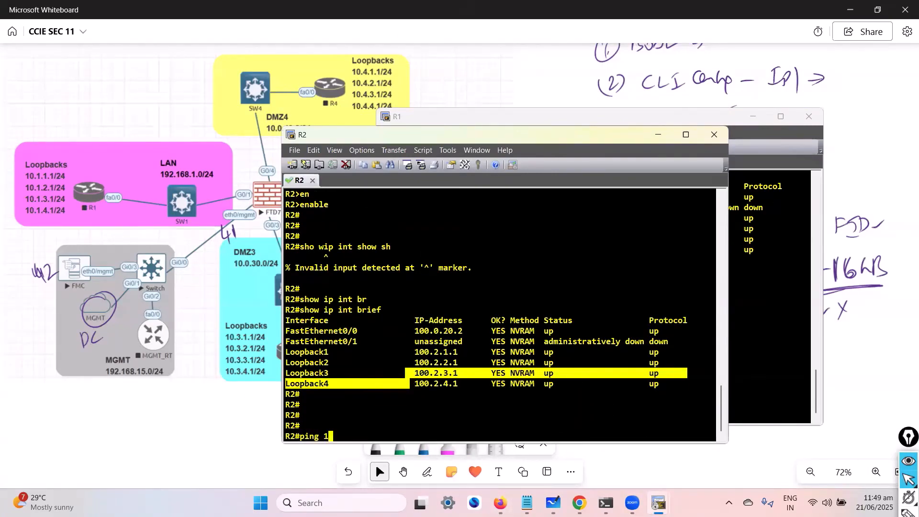
{"action": "type", "text": "00.0.20.2"}
{"action": "key", "text": "Return"}
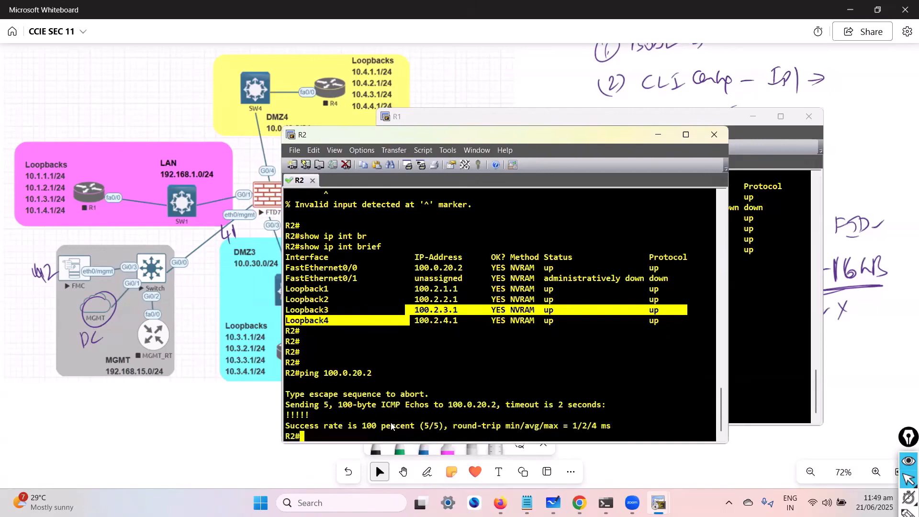
- Ping FTD1's INTERNET interface at 100.0.20.10 from R2 and move the console window aside
{"action": "key", "text": "Up"}
{"action": "key", "text": "BackSpace"}
{"action": "type", "text": "100.0.20.10"}
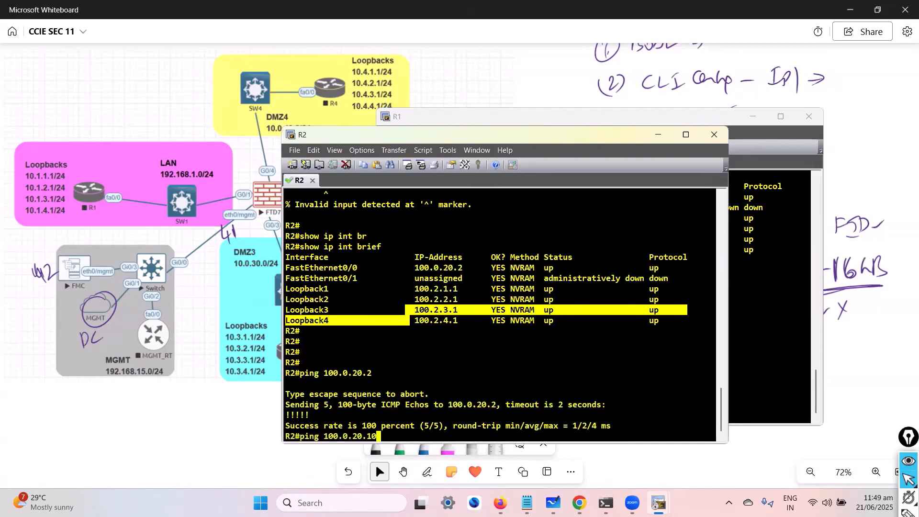
{"action": "key", "text": "Return"}
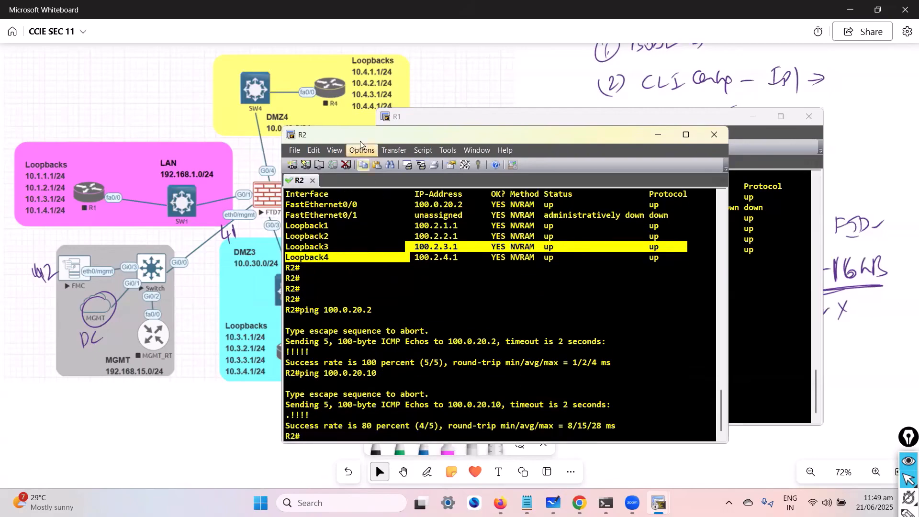
{"action": "left_click_drag", "start_coordinate": [360, 136], "coordinate": [447, 140]}
- Switch to R3's console and ping FTD1's DMZ3 interface at 10.0.30.10
{"action": "mouse_move", "coordinate": [658, 503]}
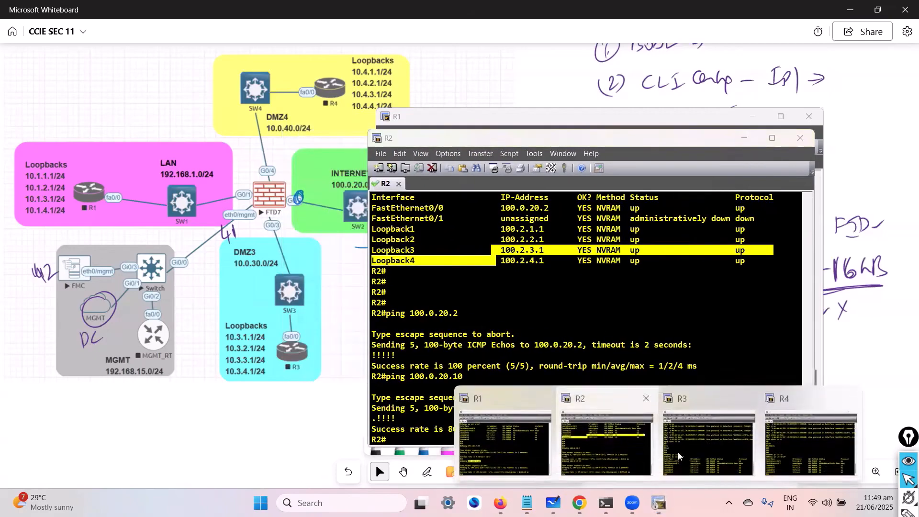
{"action": "left_click", "coordinate": [679, 456]}
{"action": "key", "text": "Return"}
{"action": "key", "text": "Return"}
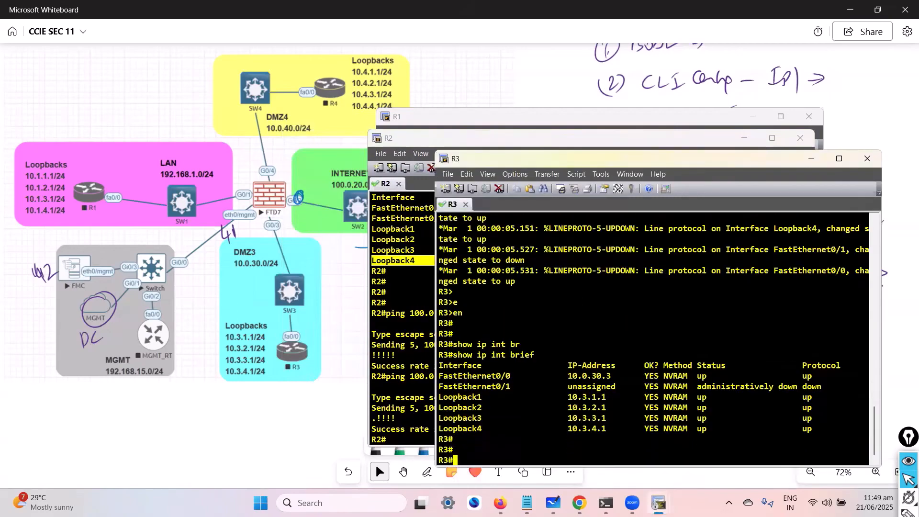
{"action": "type", "text": "ping 10.0.30.10"}
{"action": "key", "text": "Return"}
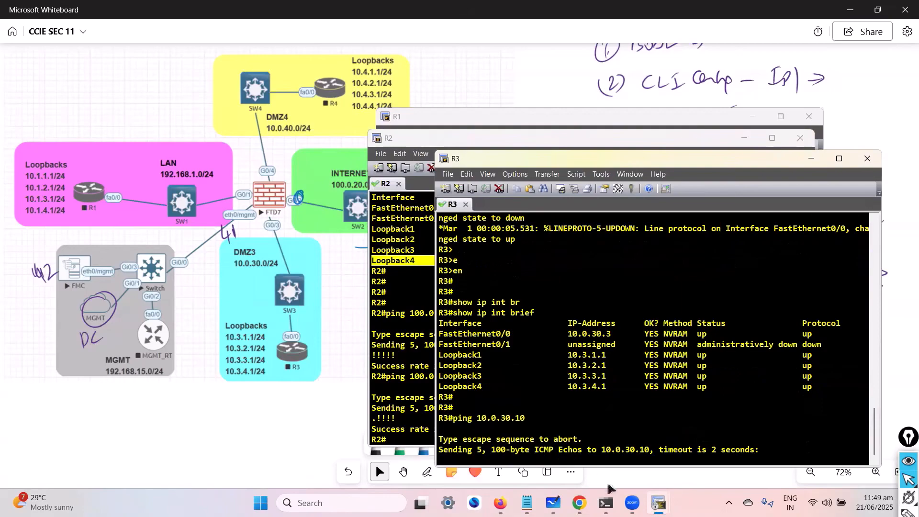
- Switch to R4's console and ping FTD1's DMZ4 interface at 10.0.40.10
{"action": "mouse_move", "coordinate": [659, 502]}
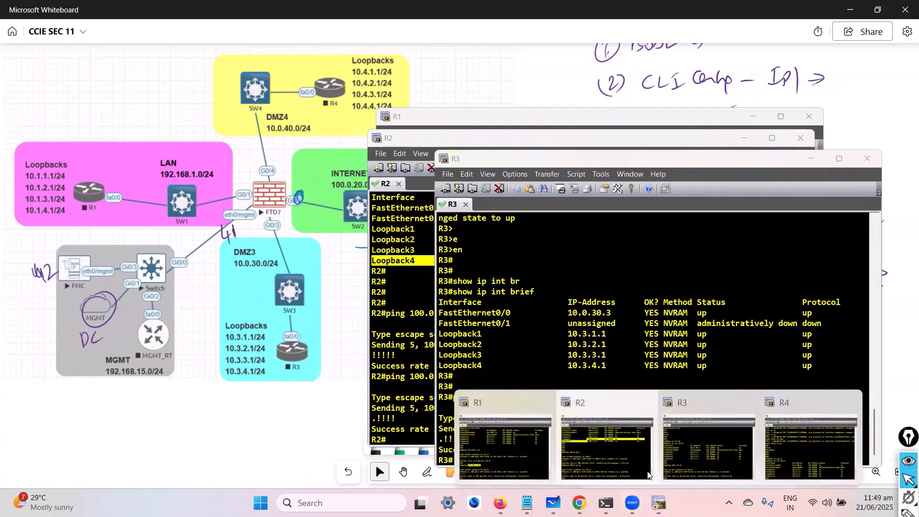
{"action": "left_click", "coordinate": [808, 448]}
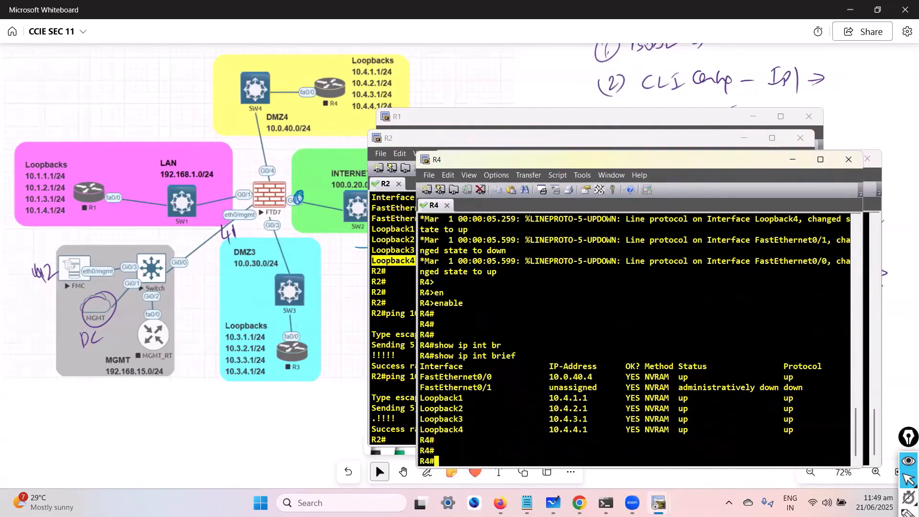
{"action": "type", "text": "ping 10.0.40.10"}
{"action": "key", "text": "Return"}
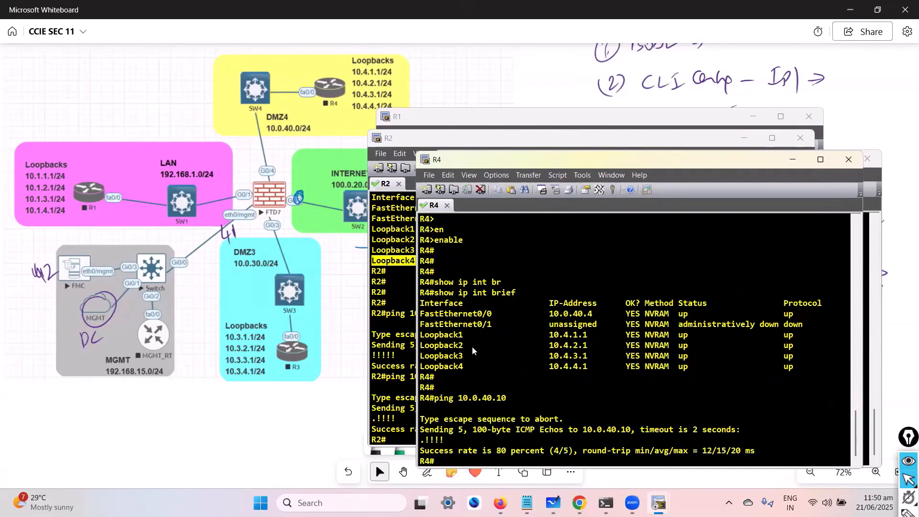
- Open FTD1's console from the EVE topology, move its window clear of the firewall and log in as admin with the account password
{"action": "left_click", "coordinate": [330, 423]}
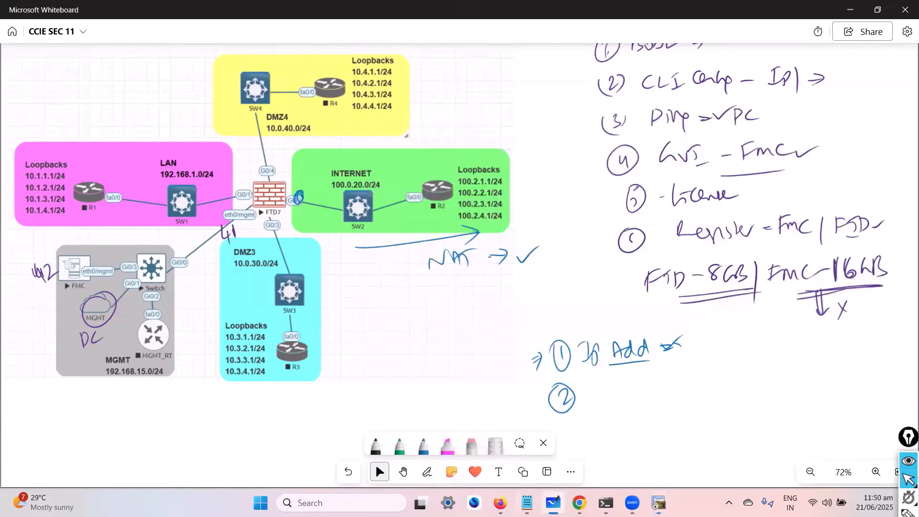
{"action": "left_click", "coordinate": [500, 502]}
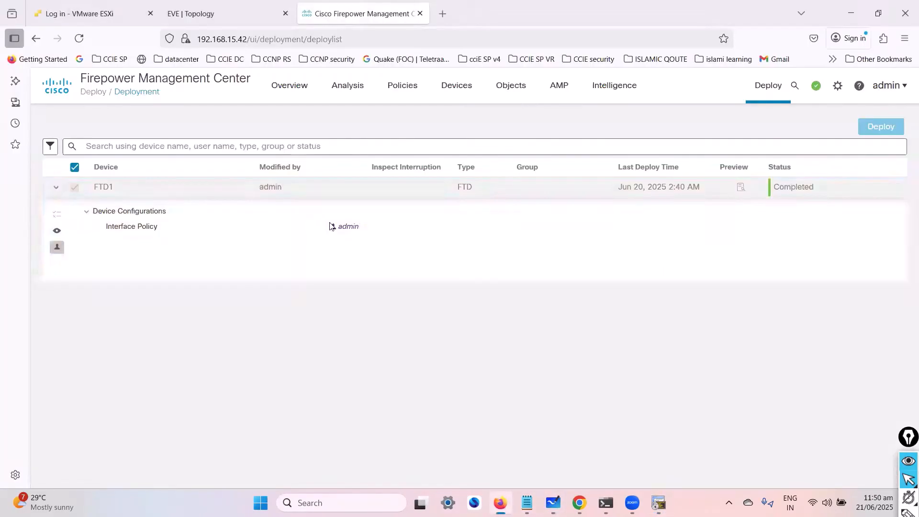
{"action": "left_click", "coordinate": [221, 14]}
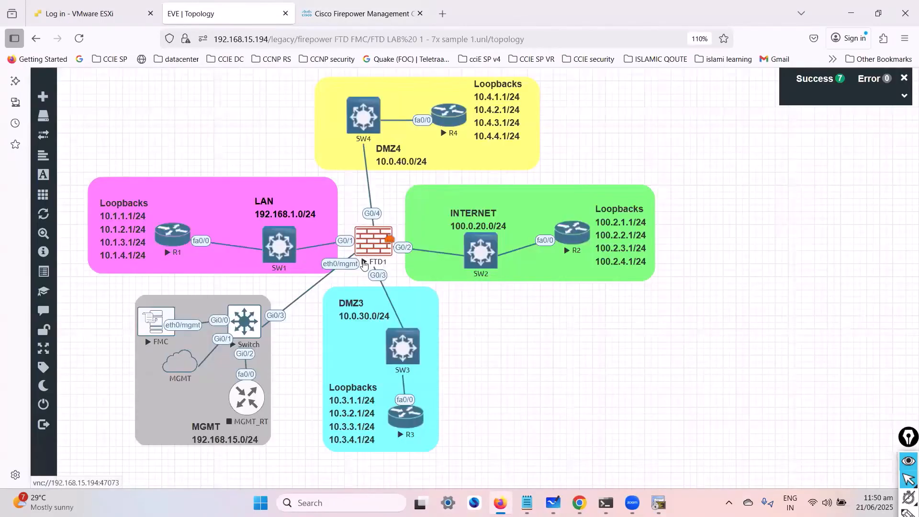
{"action": "left_click", "coordinate": [364, 265]}
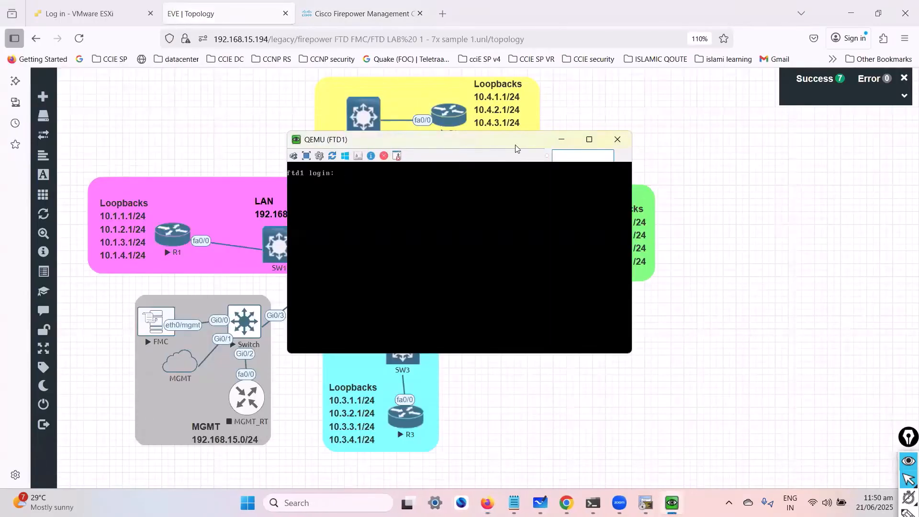
{"action": "left_click_drag", "start_coordinate": [515, 148], "coordinate": [713, 136]}
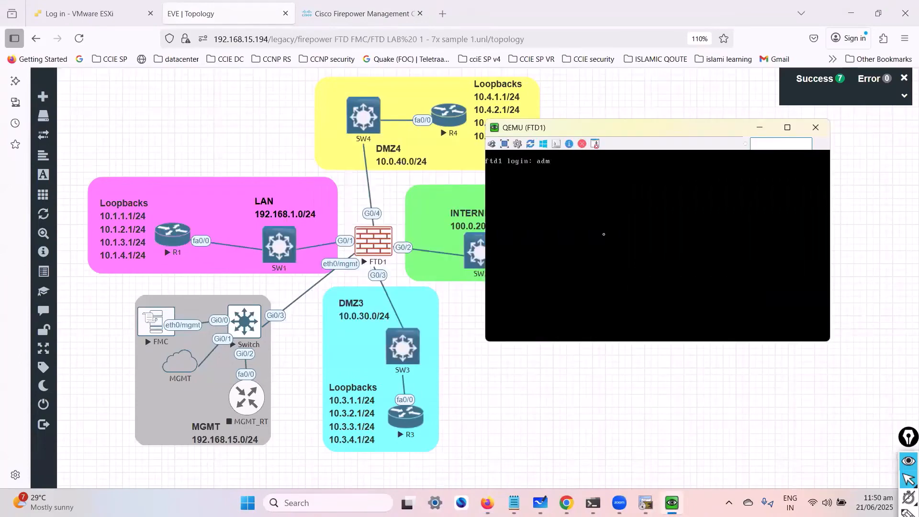
{"action": "key", "text": "Return"}
{"action": "key", "text": "Return"}
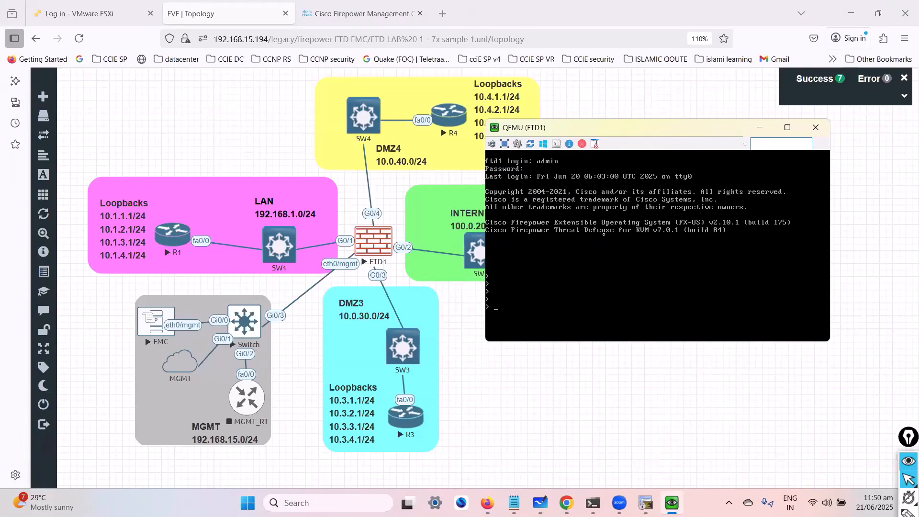
- Show FTD1's brief interface summary with show interface ip brief
{"action": "type", "text": "show interface ip brief"}
{"action": "key", "text": "Return"}
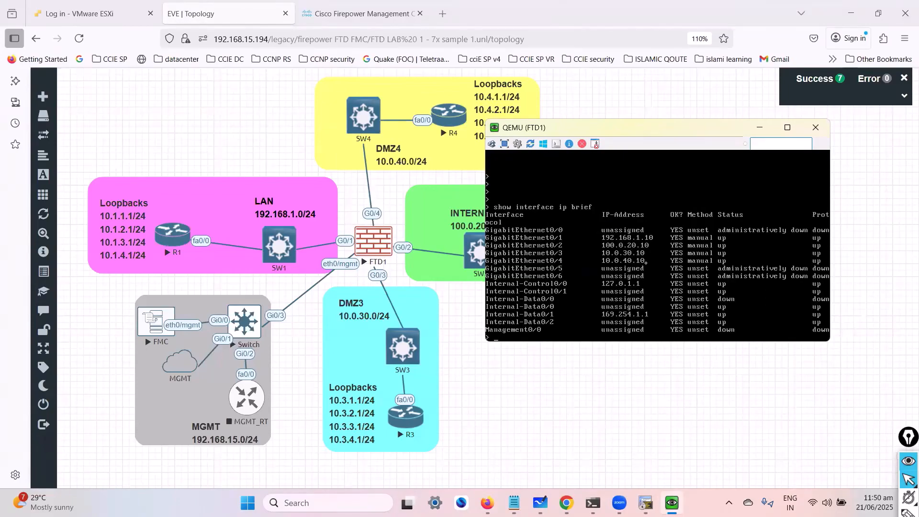
- Ping R1 at 192.168.1.1 from FTD1's console
{"action": "key", "text": "Return"}
{"action": "key", "text": "Return"}
{"action": "type", "text": "ping "}
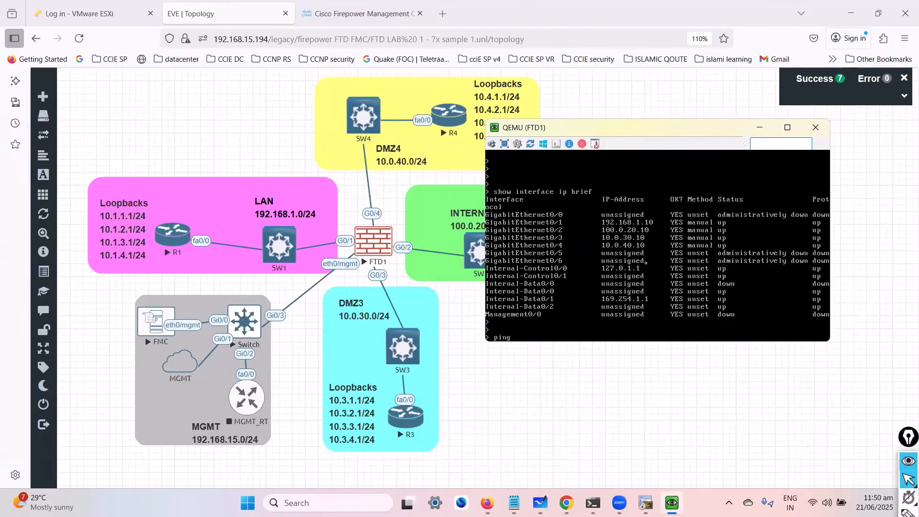
{"action": "type", "text": "192.168.1.1"}
{"action": "key", "text": "Return"}
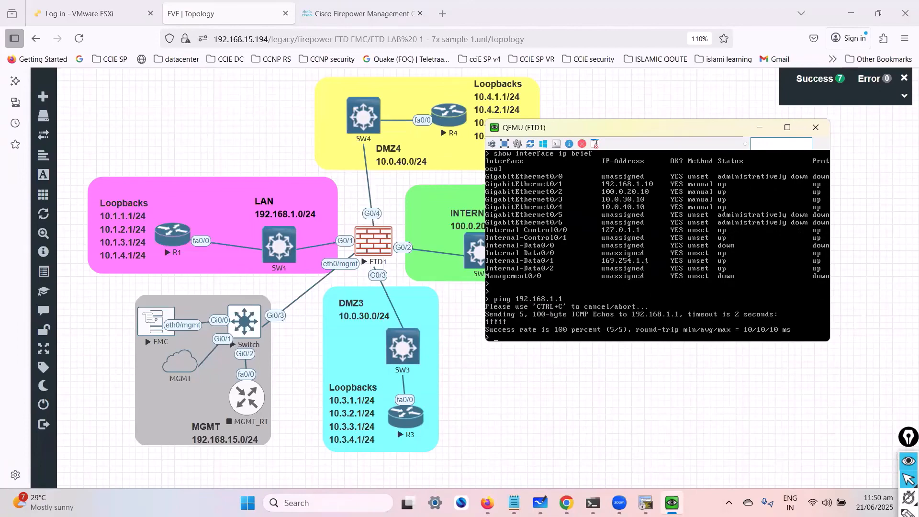
- Ping R2 at 100.0.20.2 from FTD1's console
{"action": "key", "text": "Return"}
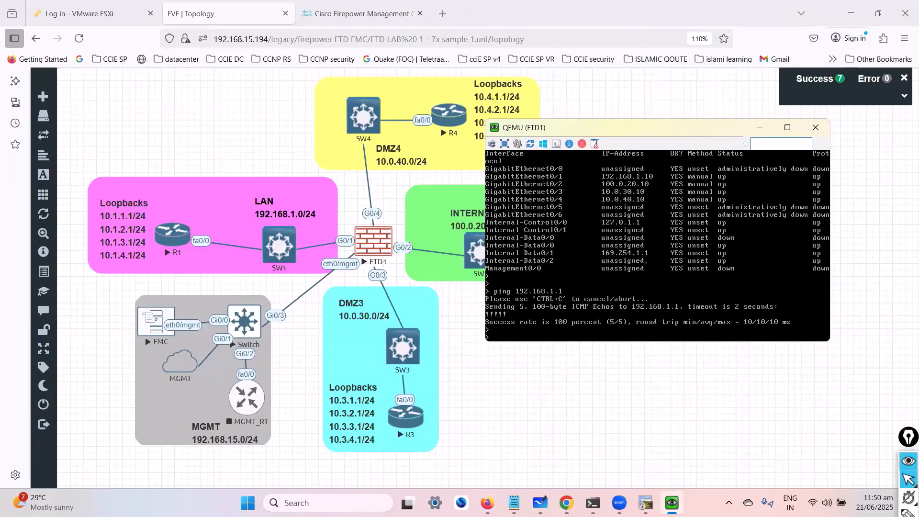
{"action": "type", "text": "ping 100.0.20.2"}
{"action": "key", "text": "Return"}
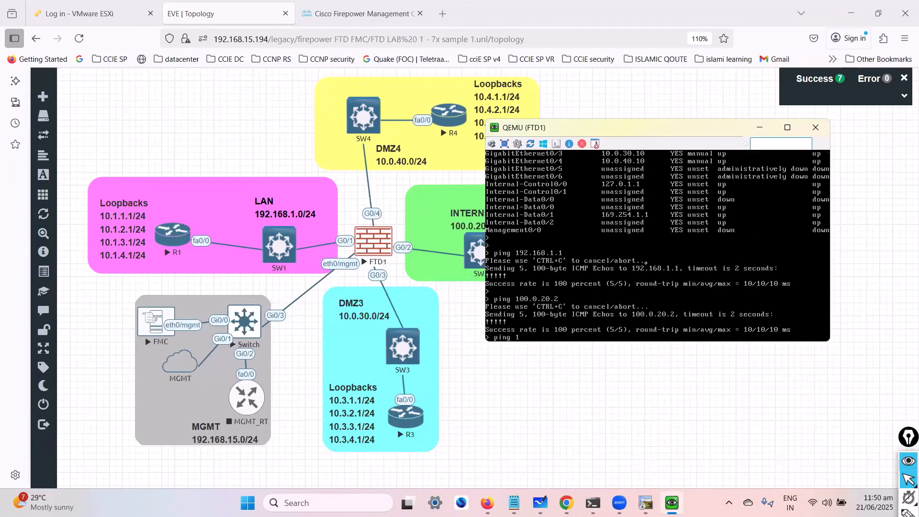
- Ping R3 at 10.0.30.3 from FTD1's console
{"action": "type", "text": "ping 10.0.30.3"}
{"action": "key", "text": "Return"}
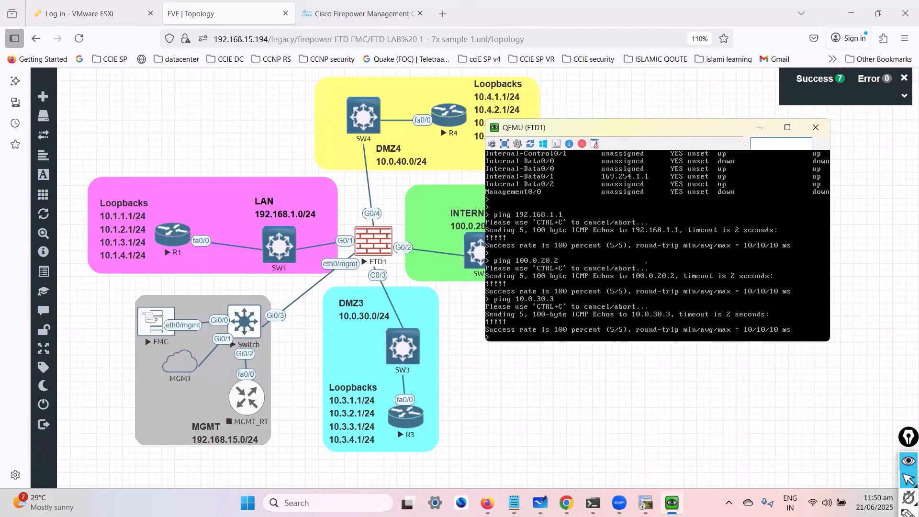
- Recall and edit the last ping command on FTD1 to test R4 in DMZ4
{"action": "key", "text": "Return"}
{"action": "key", "text": "BackSpace"}
{"action": "key", "text": "BackSpace"}
{"action": "key", "text": "BackSpace"}
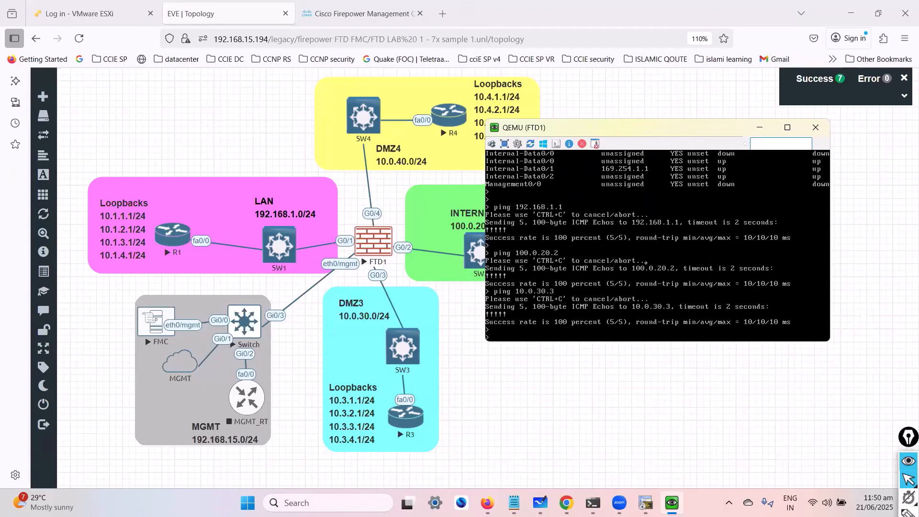
{"action": "key", "text": "Up"}
{"action": "key", "text": "BackSpace"}
{"action": "key", "text": "Return"}
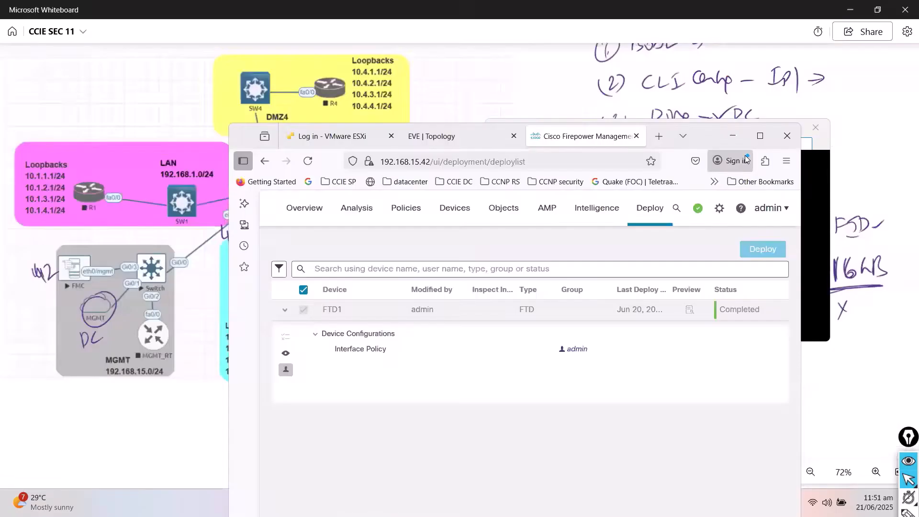
- Switch to Firepower Management Center in a maximized browser window and open the routing settings of device FTD1 for editing
{"action": "left_click", "coordinate": [770, 111]}
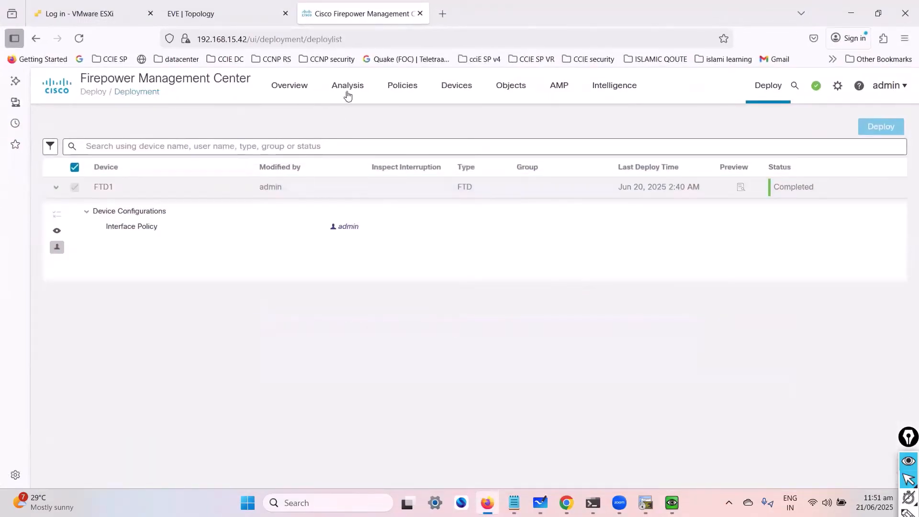
{"action": "left_click", "coordinate": [466, 90]}
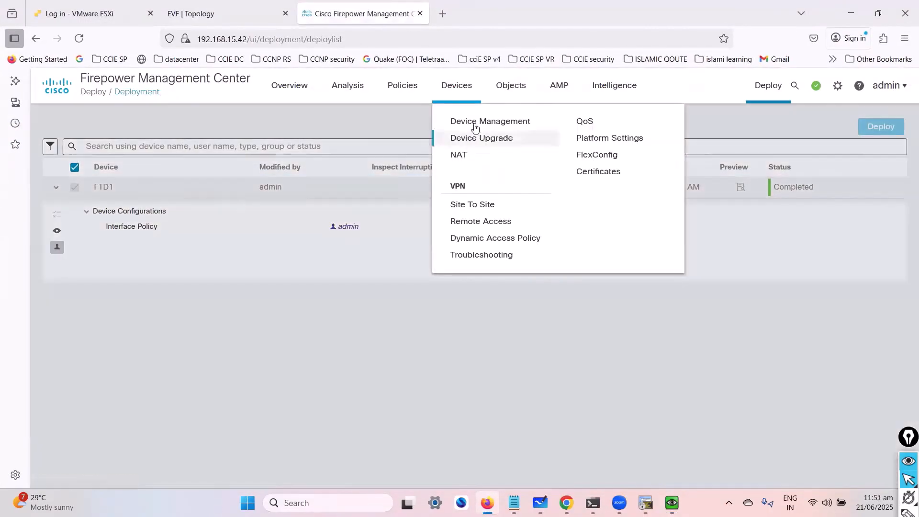
{"action": "left_click", "coordinate": [474, 124]}
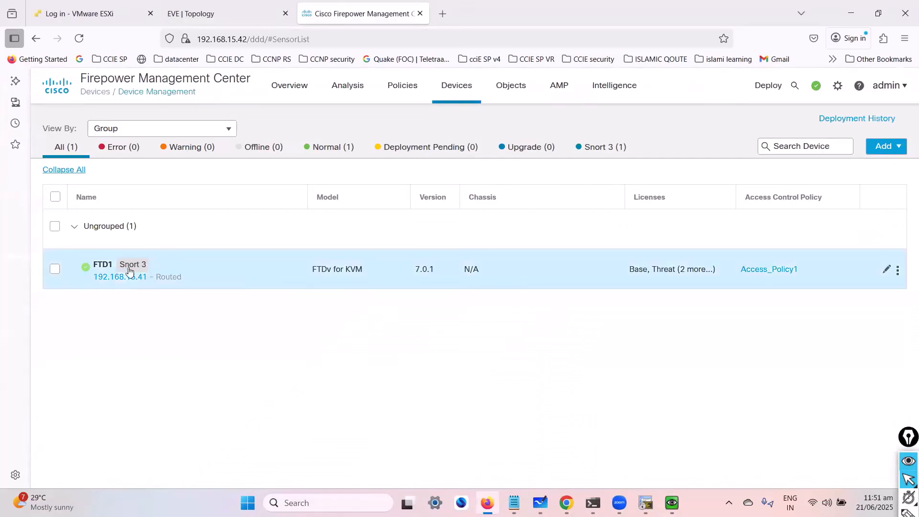
{"action": "mouse_move", "coordinate": [123, 270]}
{"action": "left_click", "coordinate": [885, 271]}
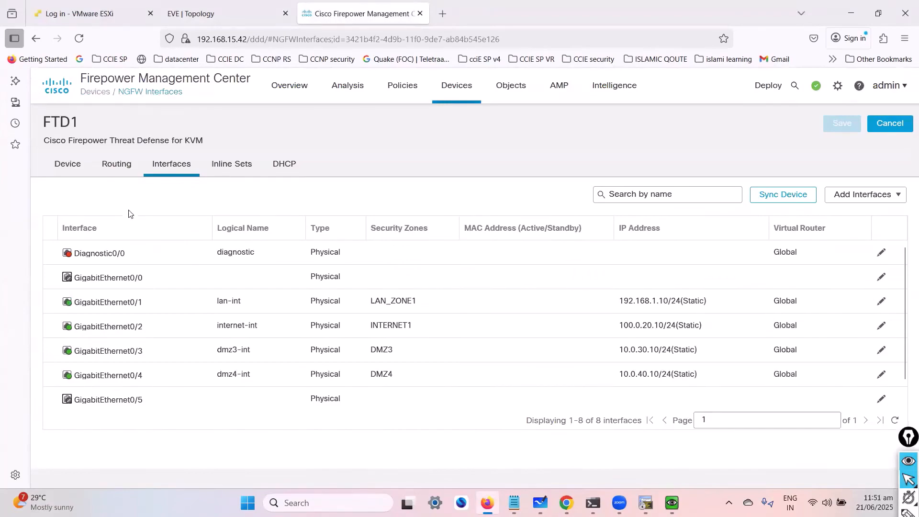
{"action": "left_click", "coordinate": [116, 171]}
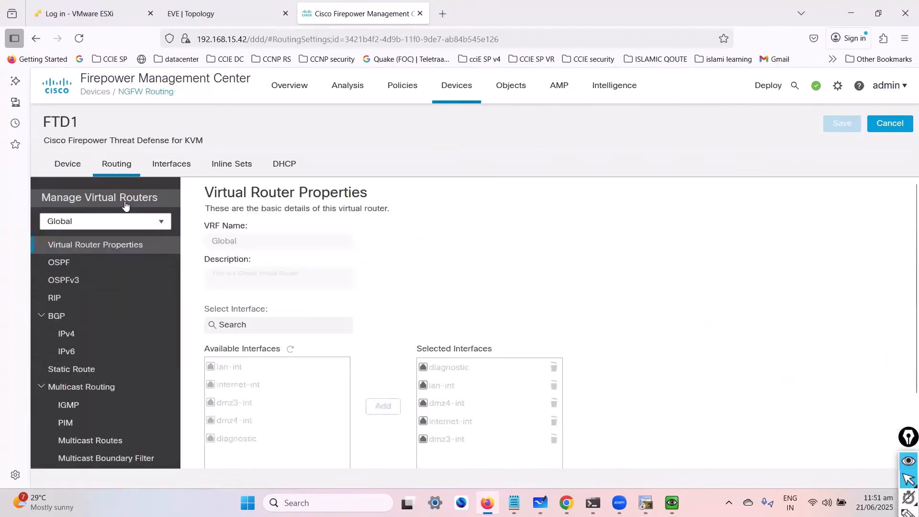